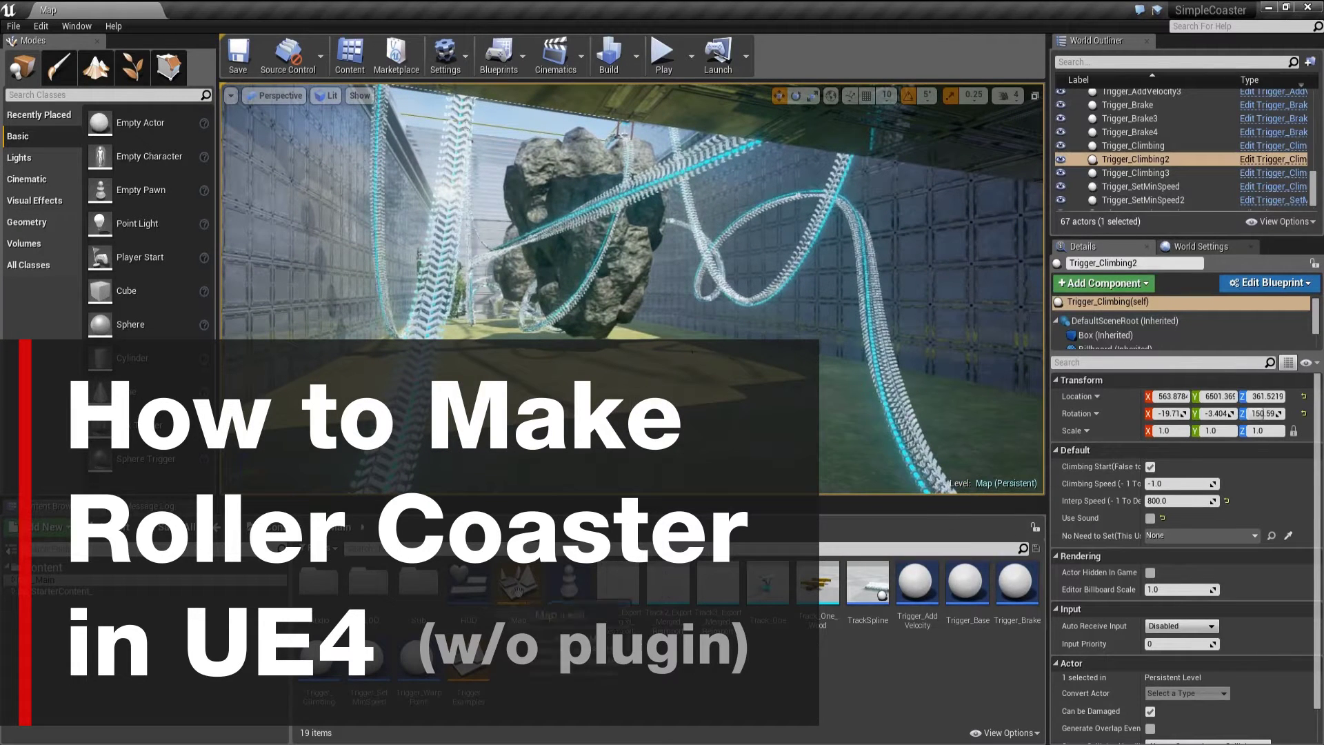
Create a new level from the default template with a floor and sky
click(13, 27)
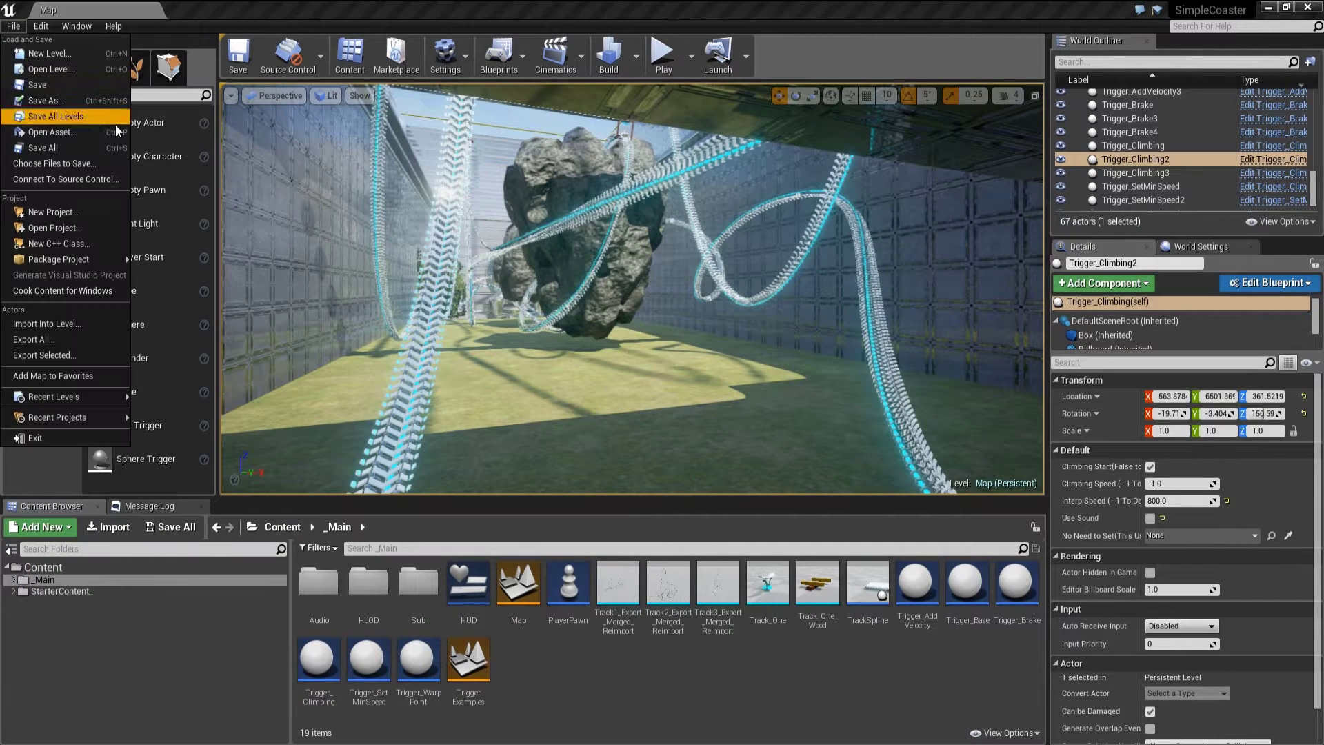
click(48, 53)
click(570, 323)
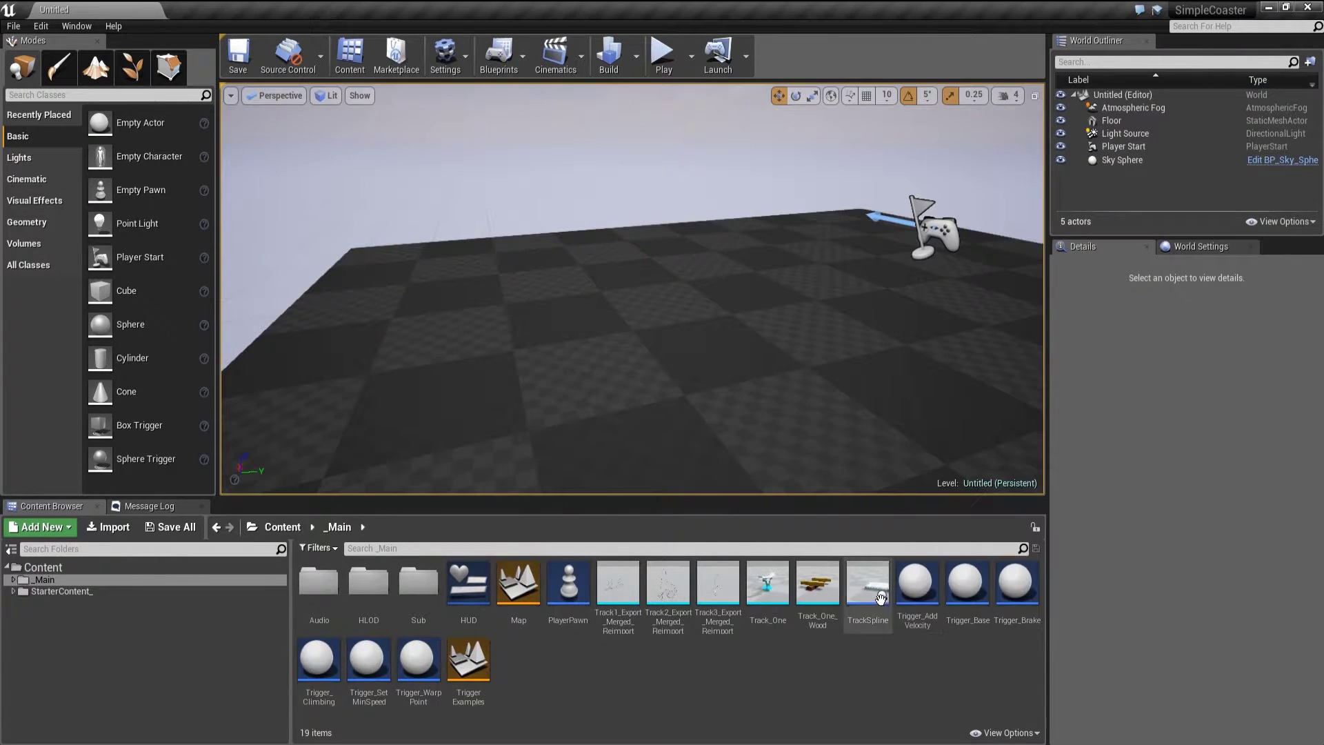
Place a TrackSpline actor on the floor and rotate it 90° about the Z axis
drag(881, 598, 452, 297)
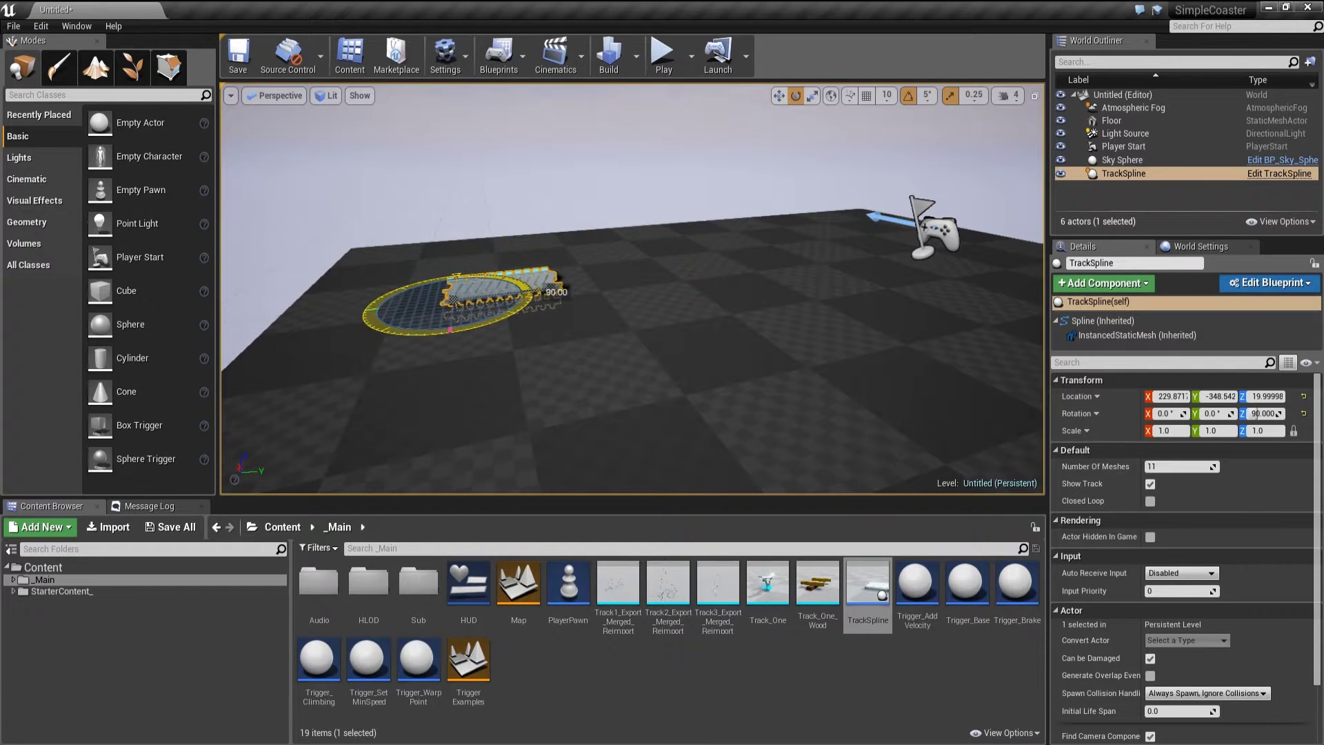
drag(389, 270, 376, 271)
right_drag(494, 287, 493, 324)
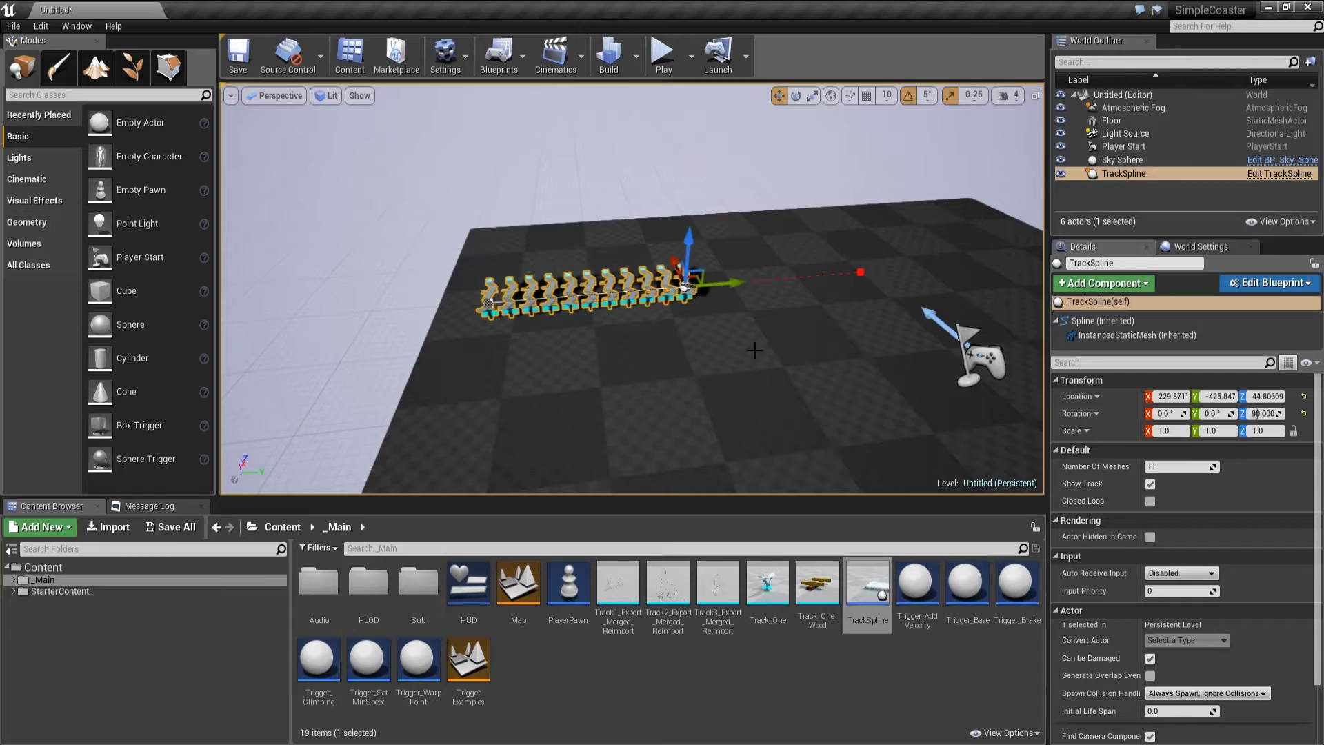
right_drag(755, 351, 734, 350)
key(d)
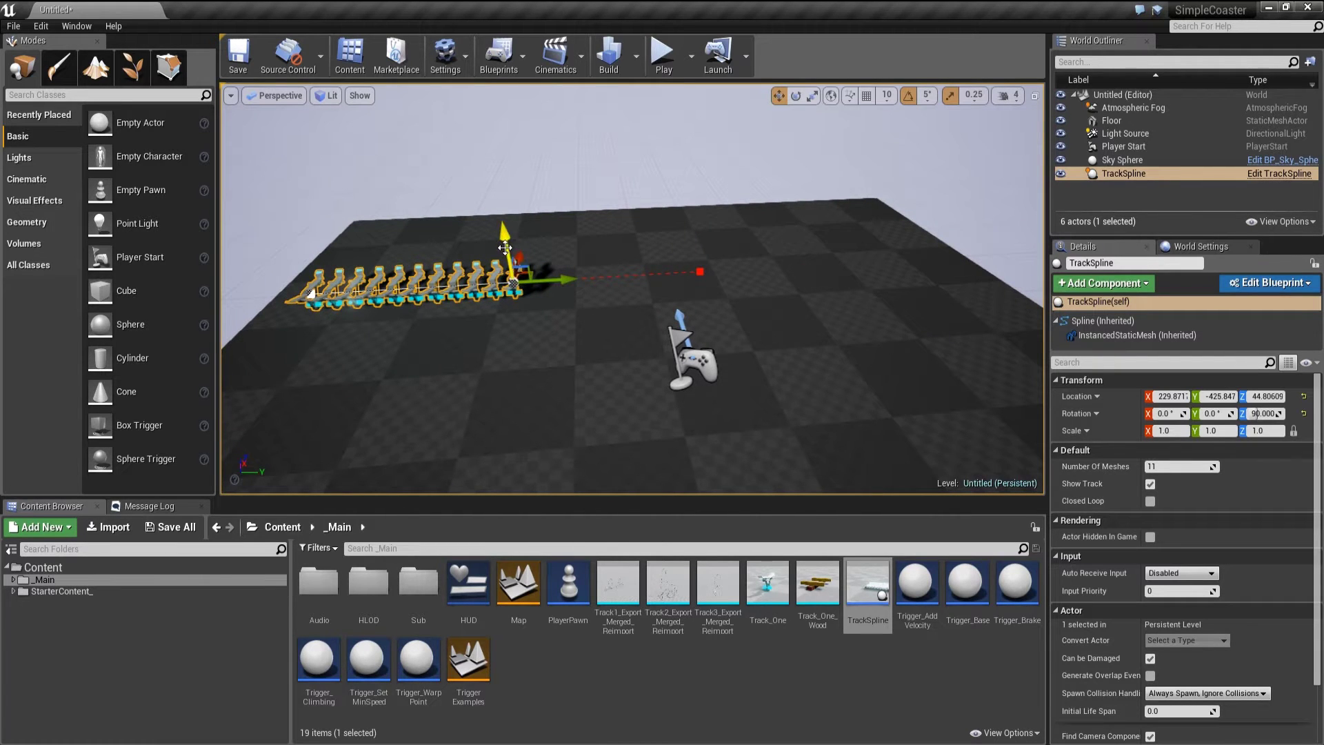
Extend the track's end with new spline points that rise to a tall peak and drop back to the floor
drag(544, 279, 654, 276)
right_drag(640, 365, 660, 311)
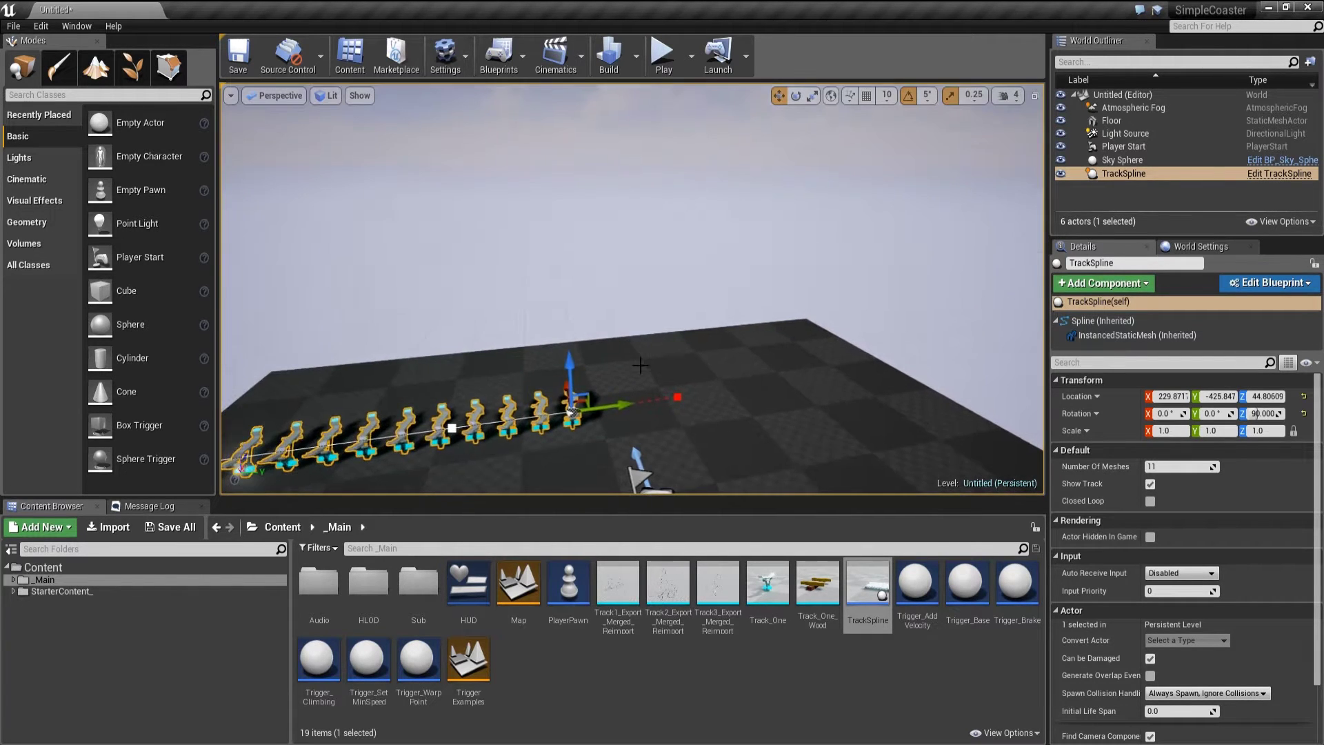
drag(572, 372, 526, 75)
key(s)
right_drag(561, 237, 579, 204)
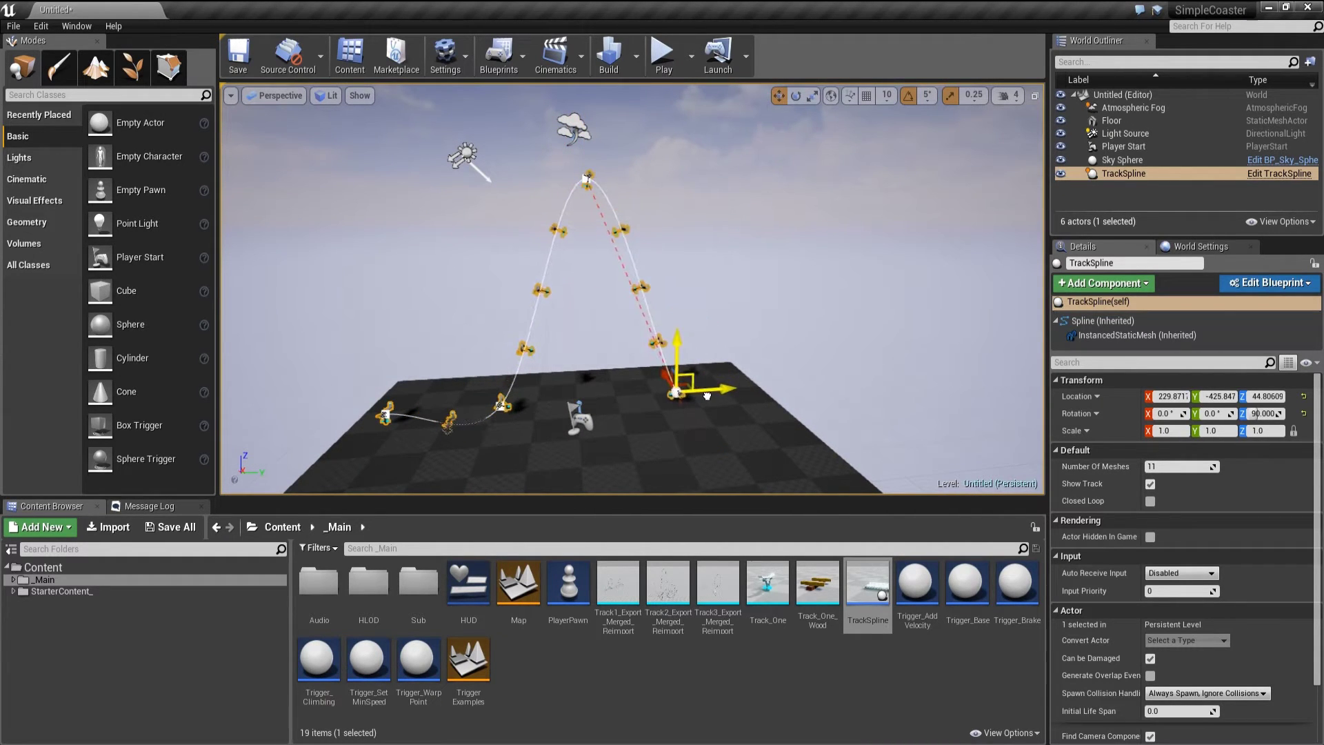
Rotate the spline point at the foot of the climb so its tangent lies level
key(e)
drag(551, 350, 581, 373)
key(e)
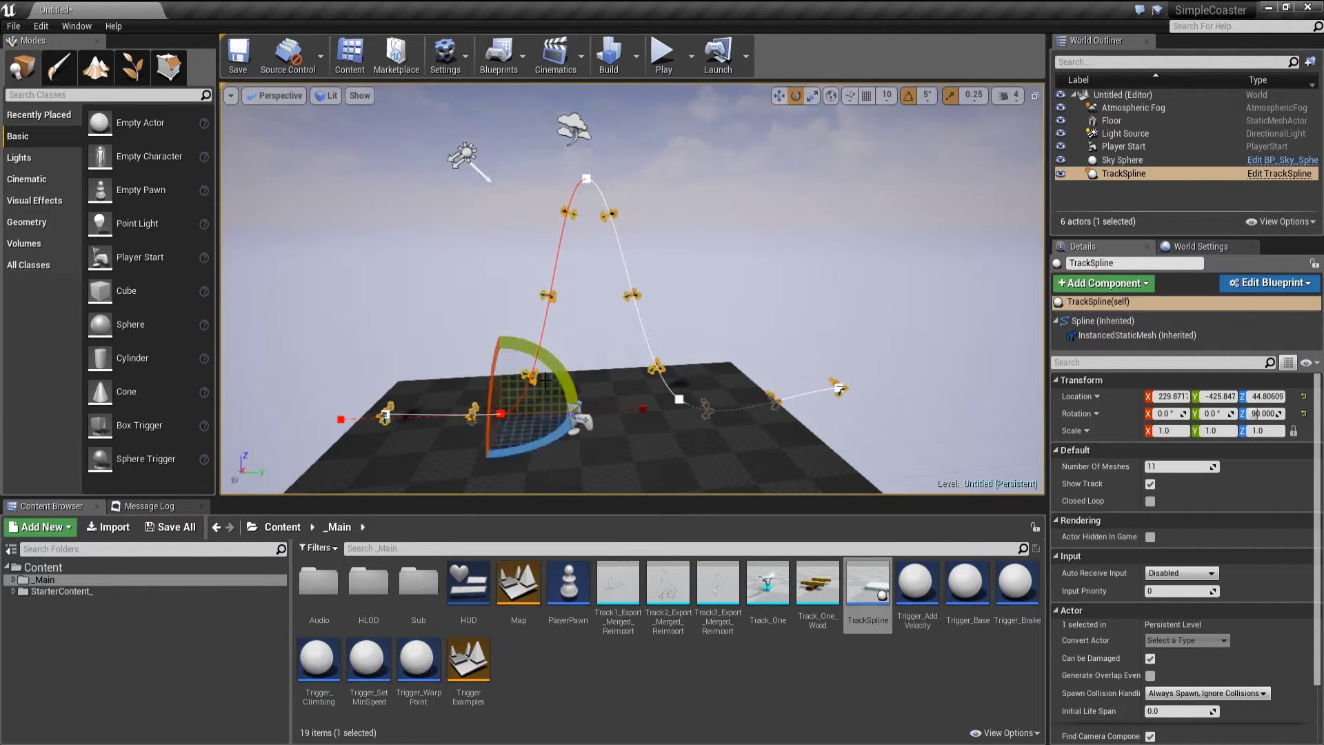
Review the Spline component's point settings and set the TrackSpline's Number Of Meshes to 112
click(1091, 321)
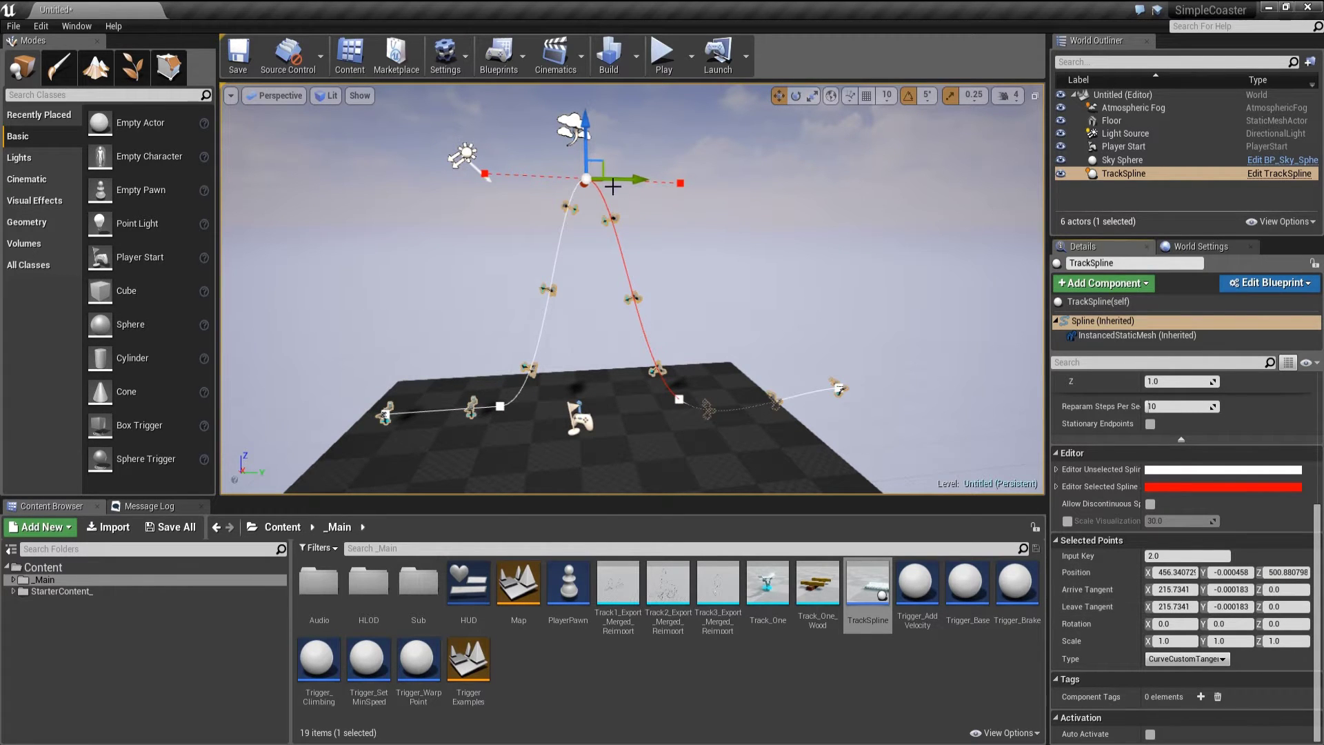
scroll(1172, 427, up, 5)
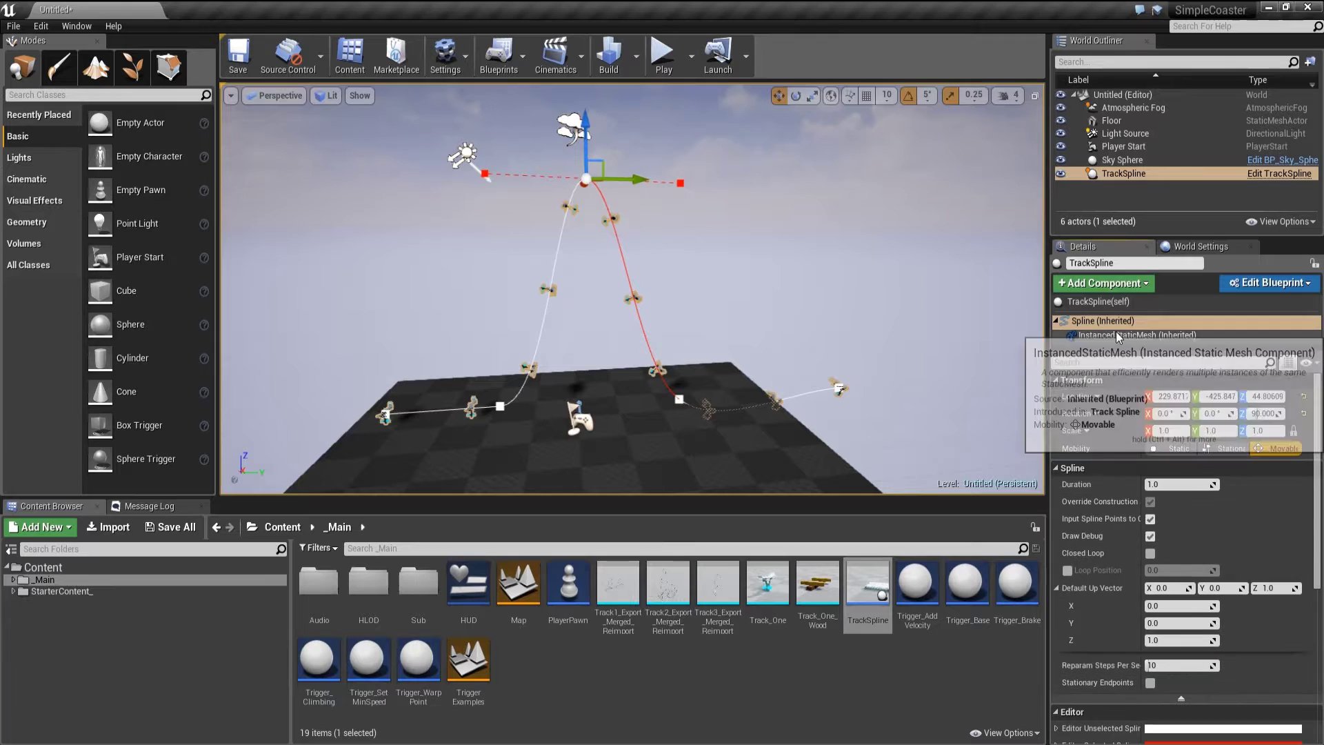
click(1113, 301)
drag(1178, 466, 1255, 466)
Add a spline point midway up the climb, rotate it to follow the slope, and reposition the foot point
right_drag(730, 310, 690, 289)
click(505, 429)
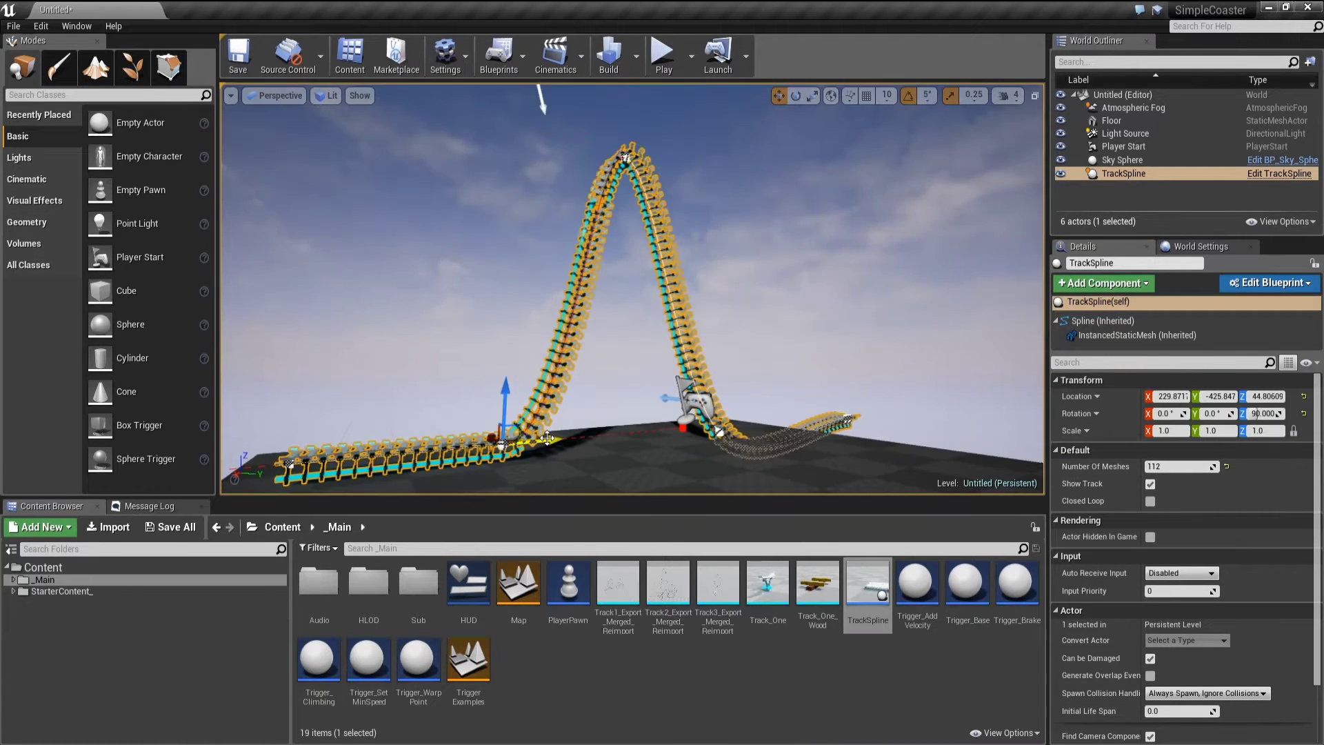
alt+drag(503, 402, 534, 348)
right_drag(534, 348, 483, 355)
key(e)
drag(519, 376, 575, 322)
drag(562, 418, 542, 418)
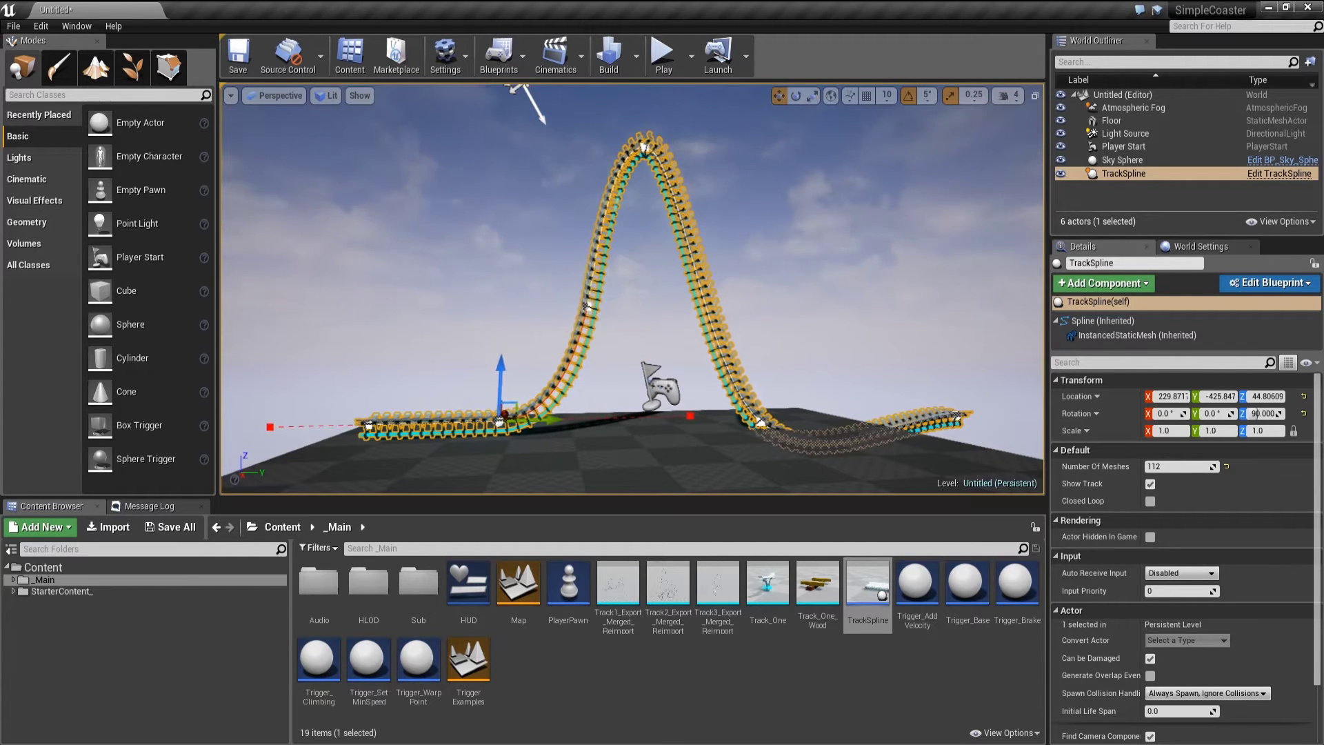
Rotate the spline point at the foot of the descent level and move it outward to lengthen the downhill side
key(r)
right_drag(660, 152, 693, 148)
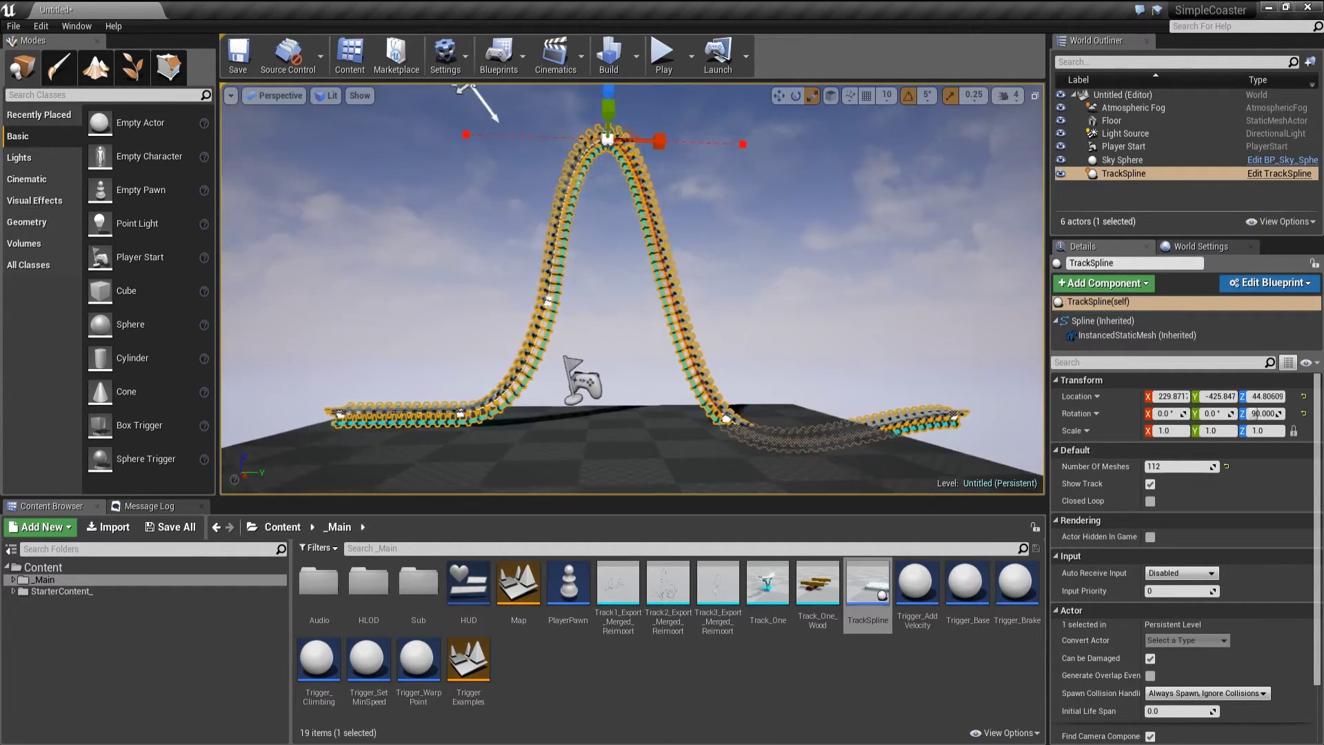
click(724, 417)
key(e)
drag(791, 431, 793, 473)
key(w)
drag(776, 416, 876, 415)
Delete the mid-climb spline point and move the peak and the climb's foot point farther apart along the track
right_click(550, 299)
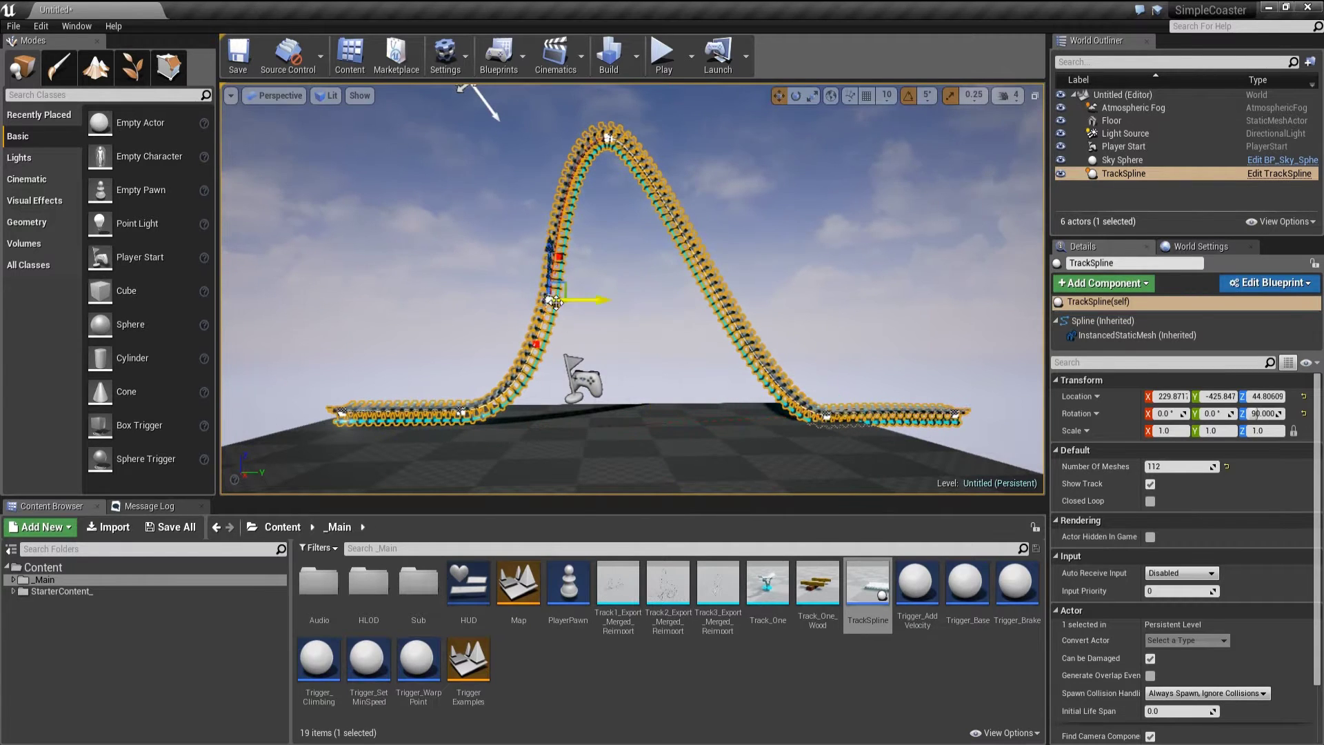
click(593, 323)
click(607, 141)
drag(648, 138, 679, 138)
right_drag(677, 164, 638, 164)
click(592, 405)
drag(631, 406, 600, 405)
Insert a spline point on the lower part of the climb and rotate it to match the slope
right_drag(600, 405, 614, 406)
right_click(567, 354)
right_click(570, 353)
click(595, 373)
key(e)
drag(591, 354, 641, 265)
Insert a spline point on the lower part of the descent and rotate it to smooth the drop
key(r)
right_click(833, 332)
click(857, 350)
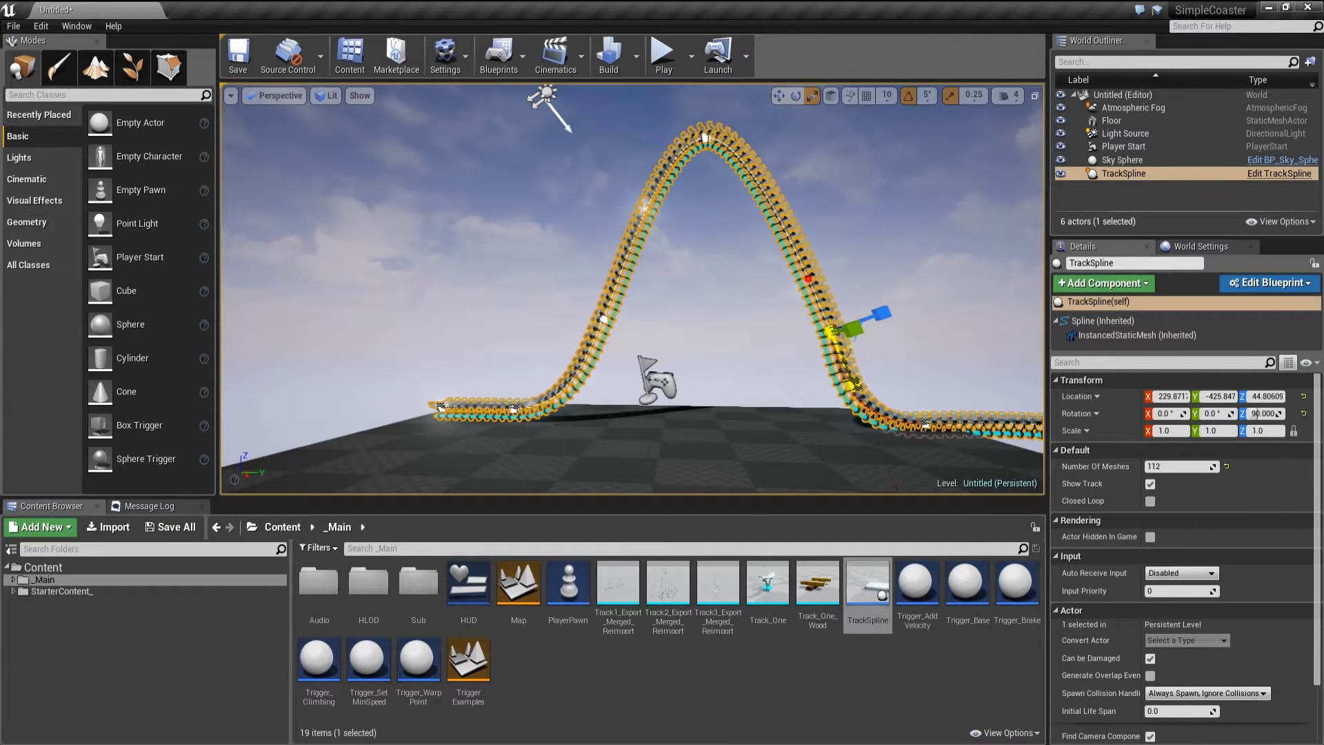
key(e)
drag(845, 321, 746, 324)
Extend the track's flat end with new spline points that run forward and curve steeply upward
middle_drag(705, 449, 949, 438)
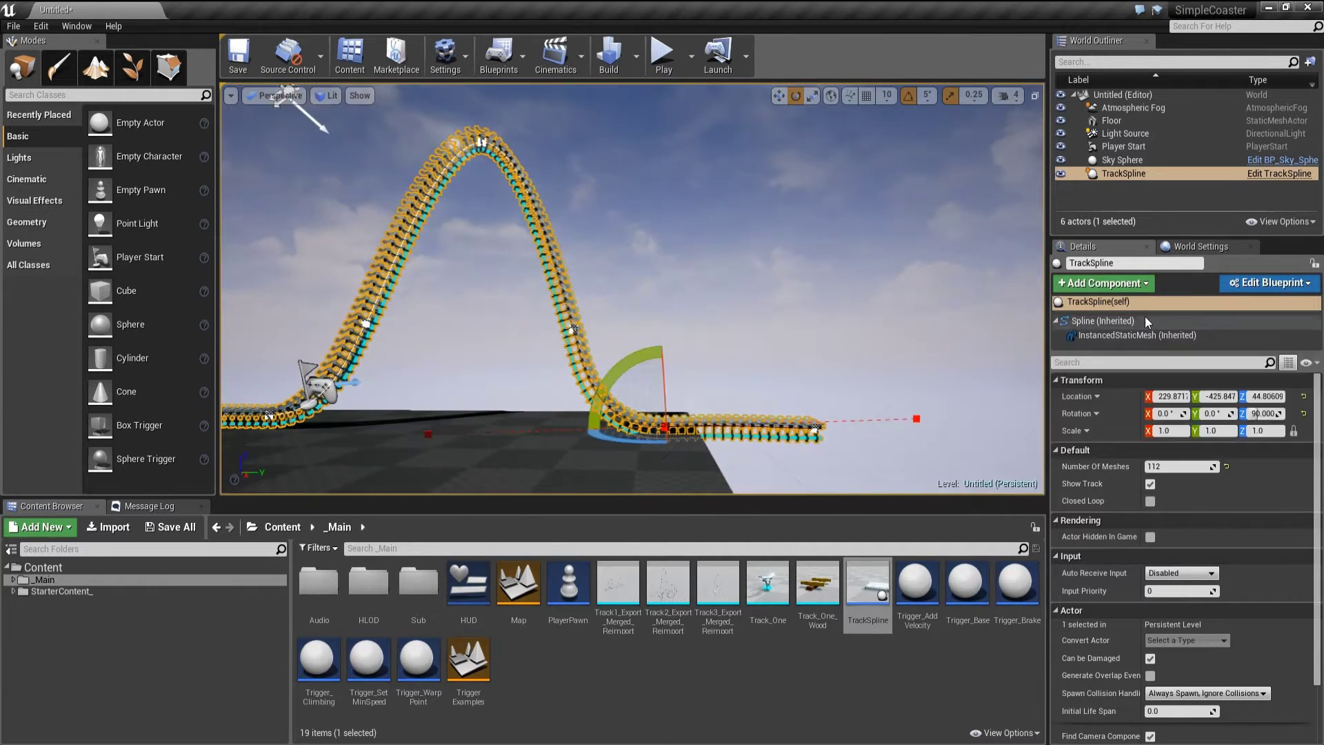
click(1103, 321)
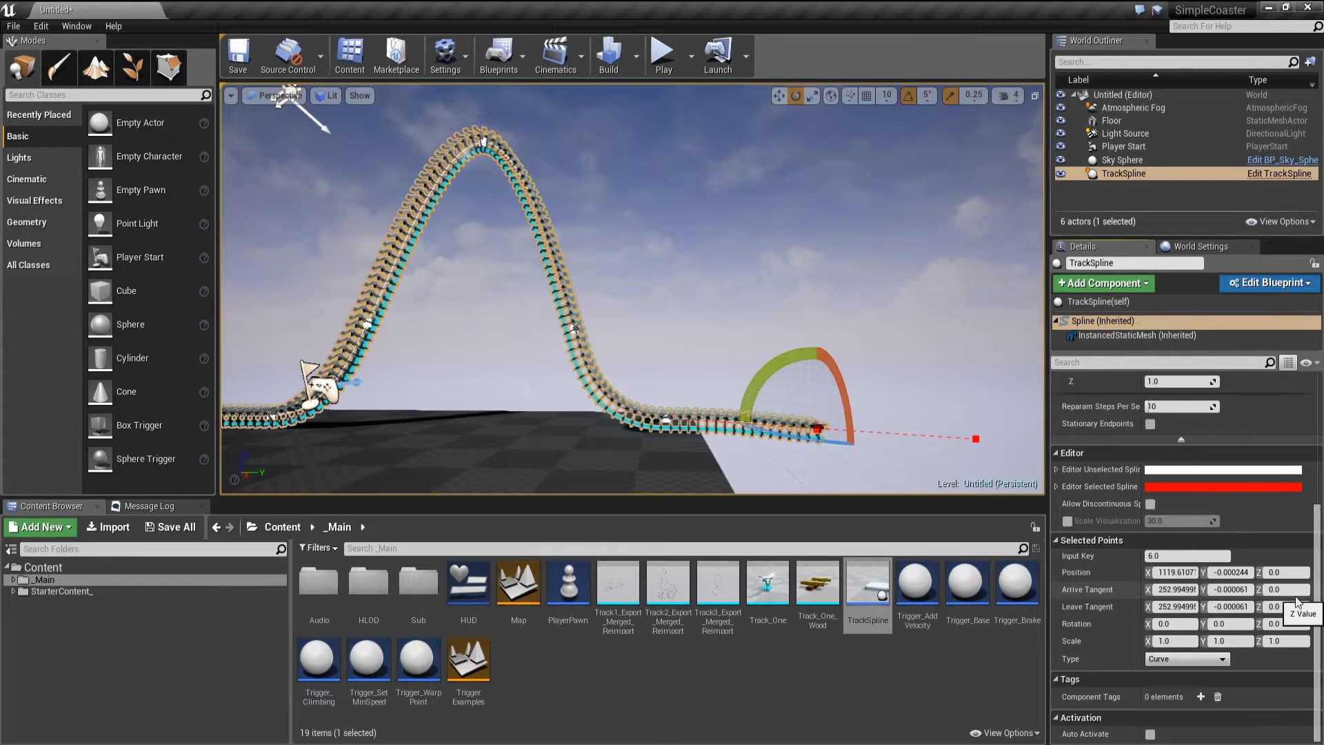
key(w)
right_drag(887, 446, 734, 437)
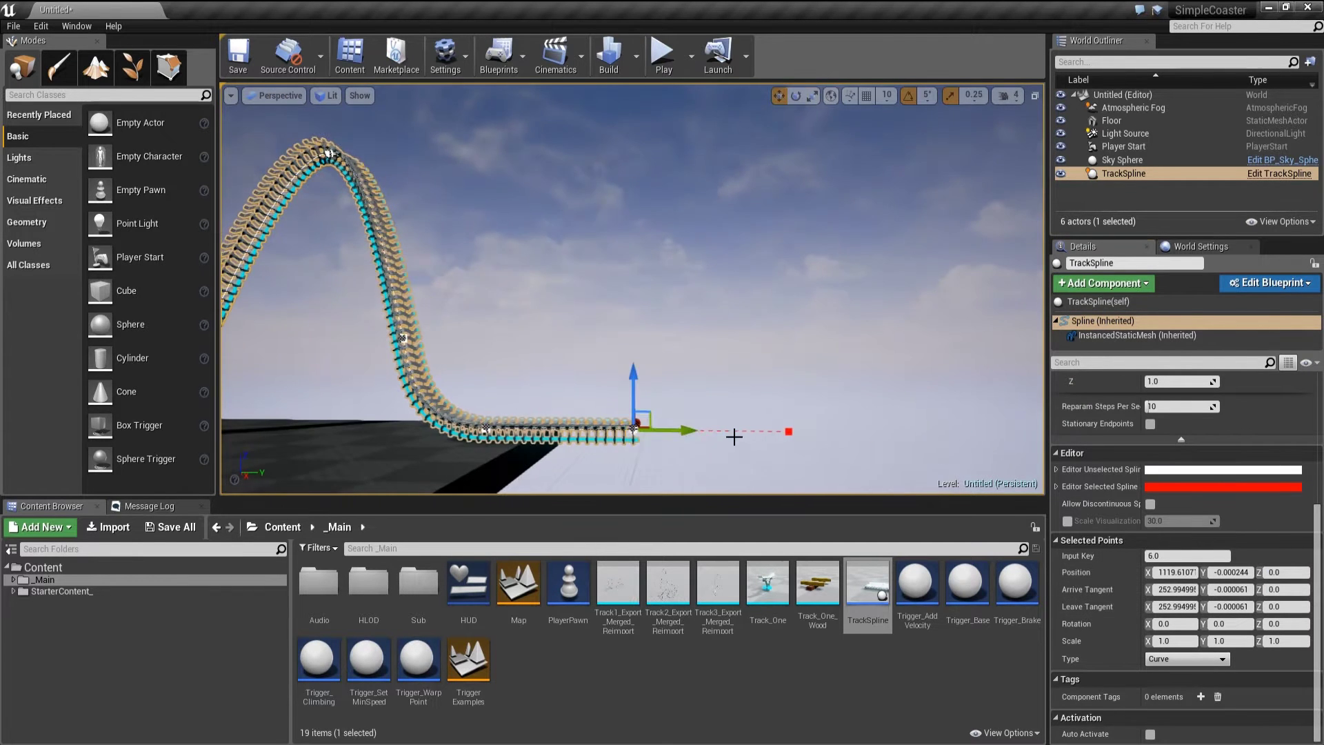
alt+drag(687, 431, 945, 433)
click(632, 429)
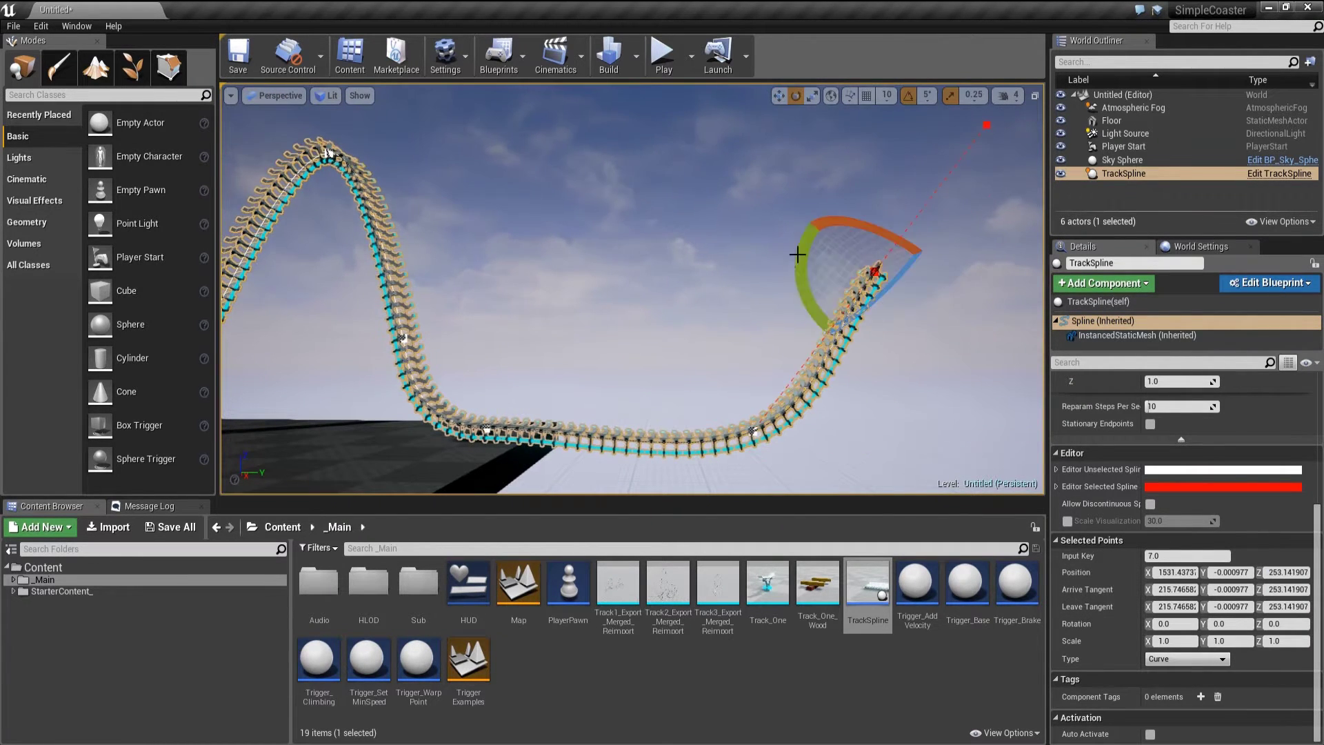
click(733, 402)
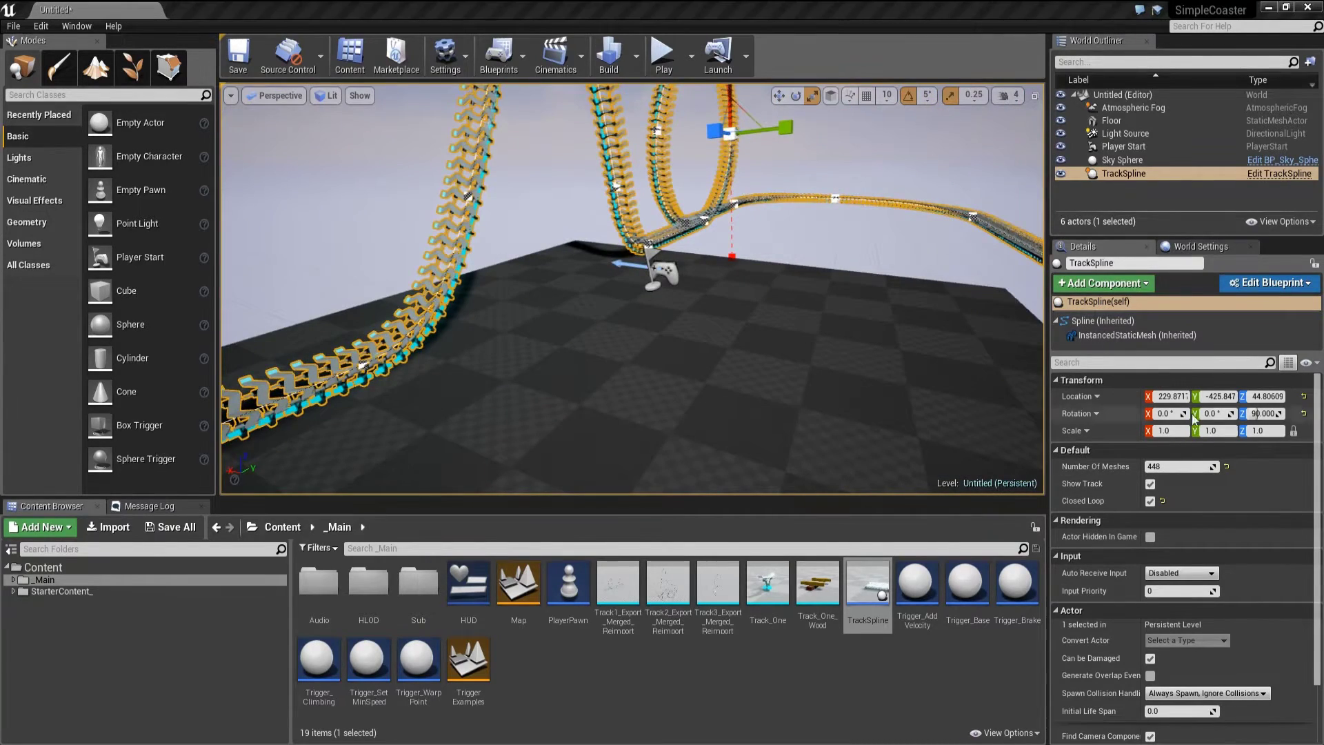
Place a PlayerPawn on the floor near the track, and run and stop a play test
right_drag(759, 290, 862, 324)
drag(567, 593, 534, 338)
key(w)
right_drag(731, 182, 607, 125)
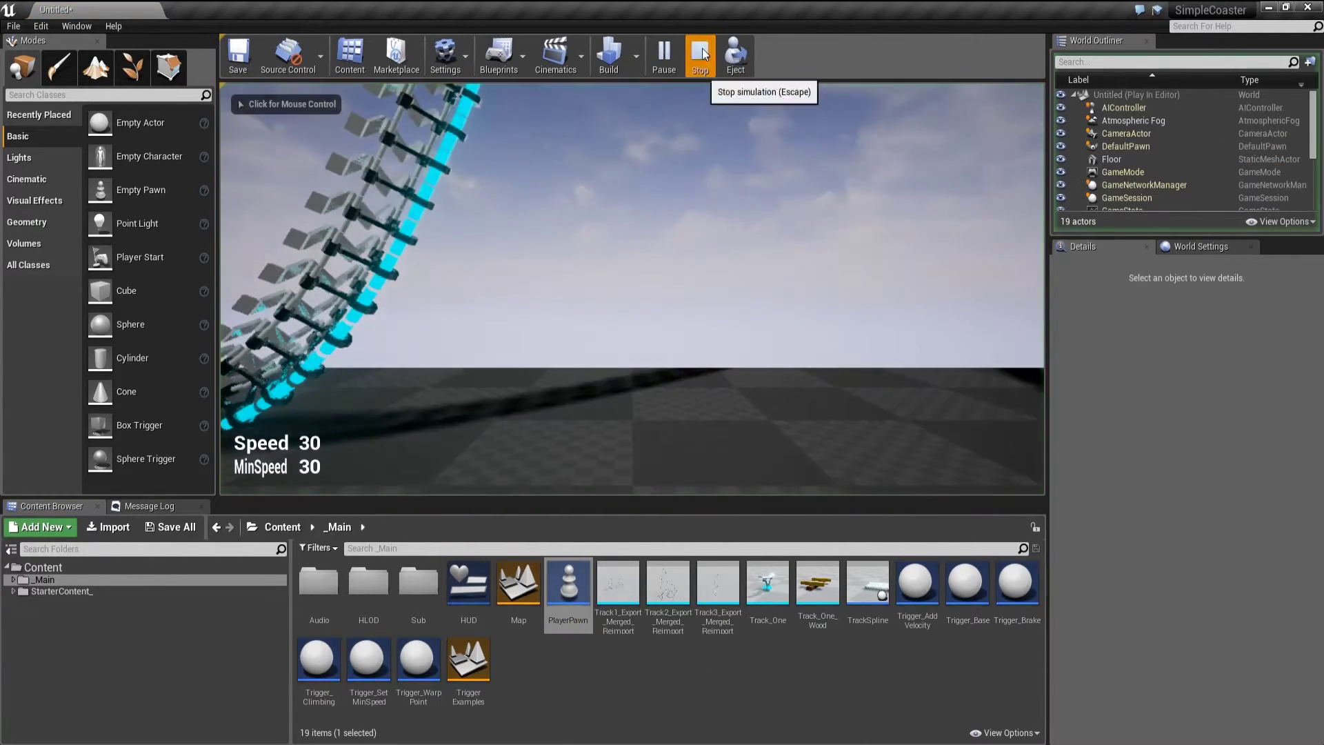
click(700, 56)
Delete the Player Start actor from the level
right_drag(632, 276, 862, 297)
click(645, 279)
key(Delete)
Set the PlayerPawn's Spline Actor to TrackSpline by picking the track in the scene
click(880, 413)
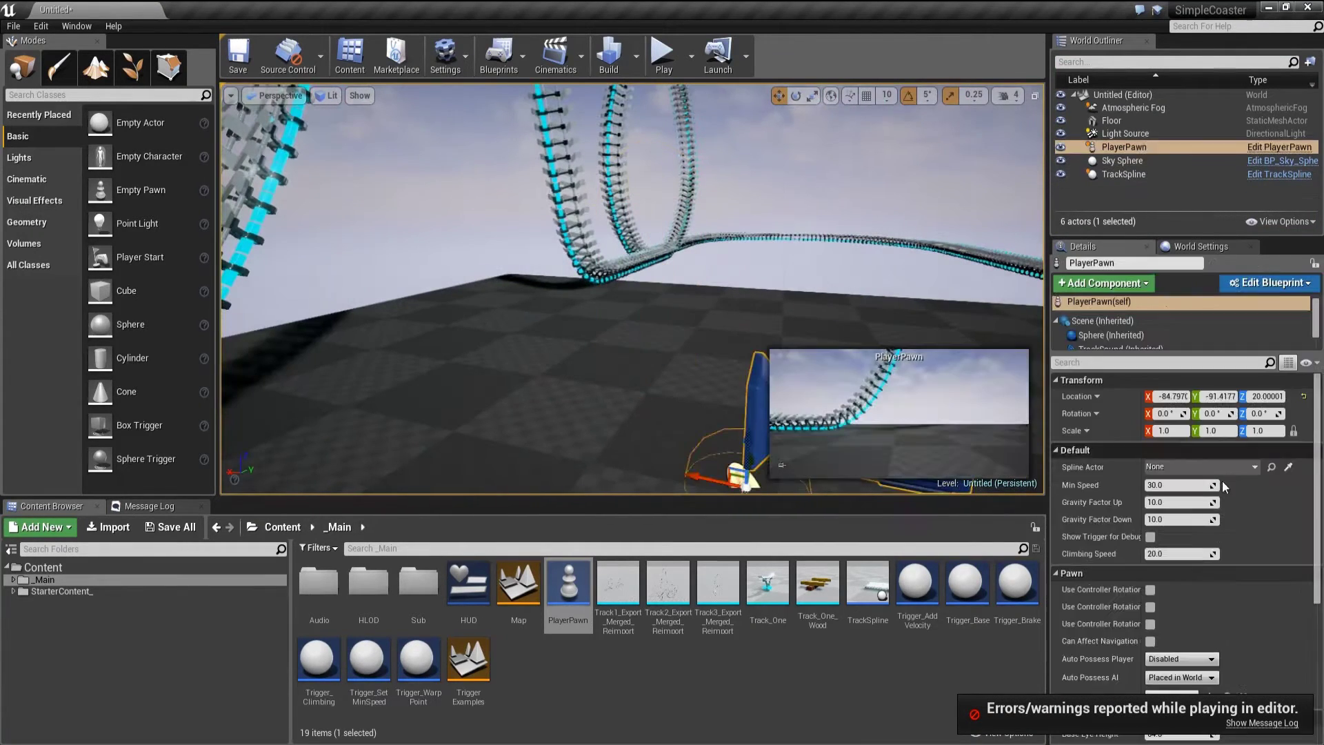
scroll(1255, 434, down, 3)
scroll(758, 310, down, 5)
scroll(1255, 435, up, 2)
click(1287, 436)
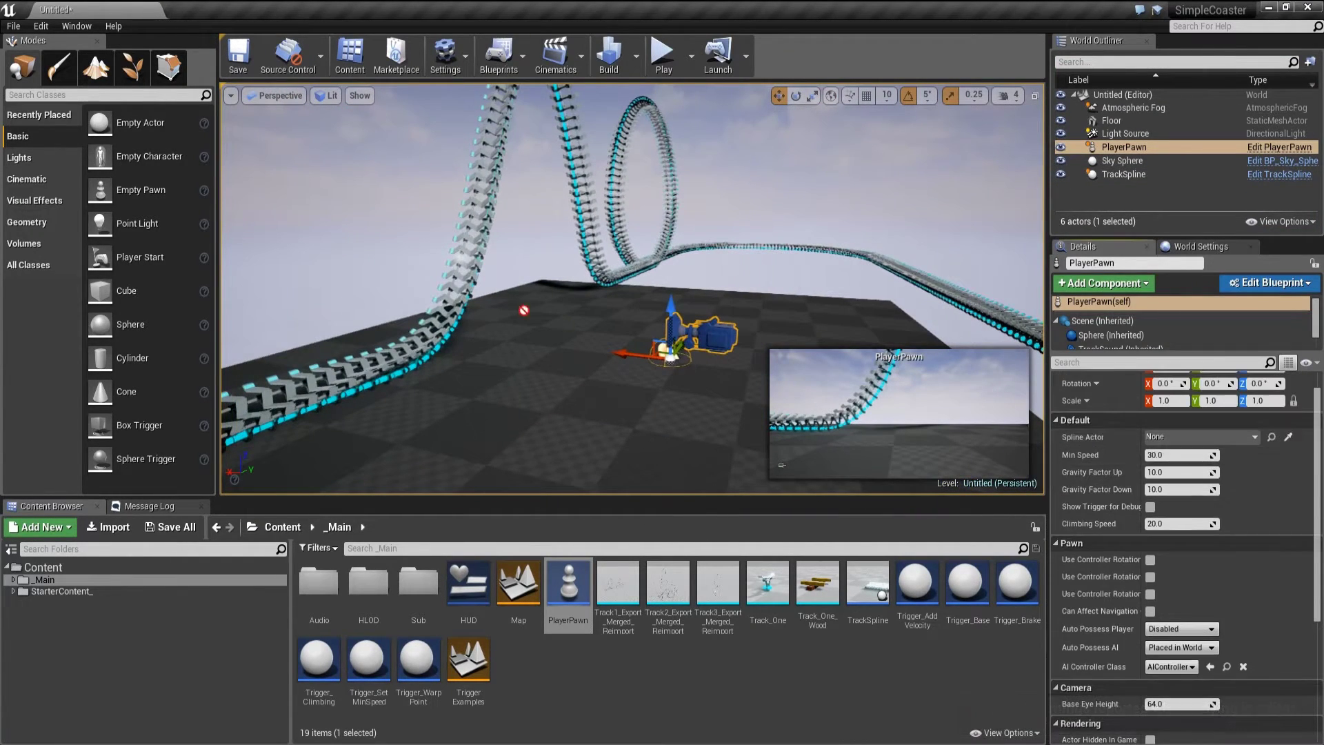
click(464, 283)
Set the PlayerPawn's Auto Possess Player option to Player 0
scroll(1182, 483, down, 1)
click(1181, 582)
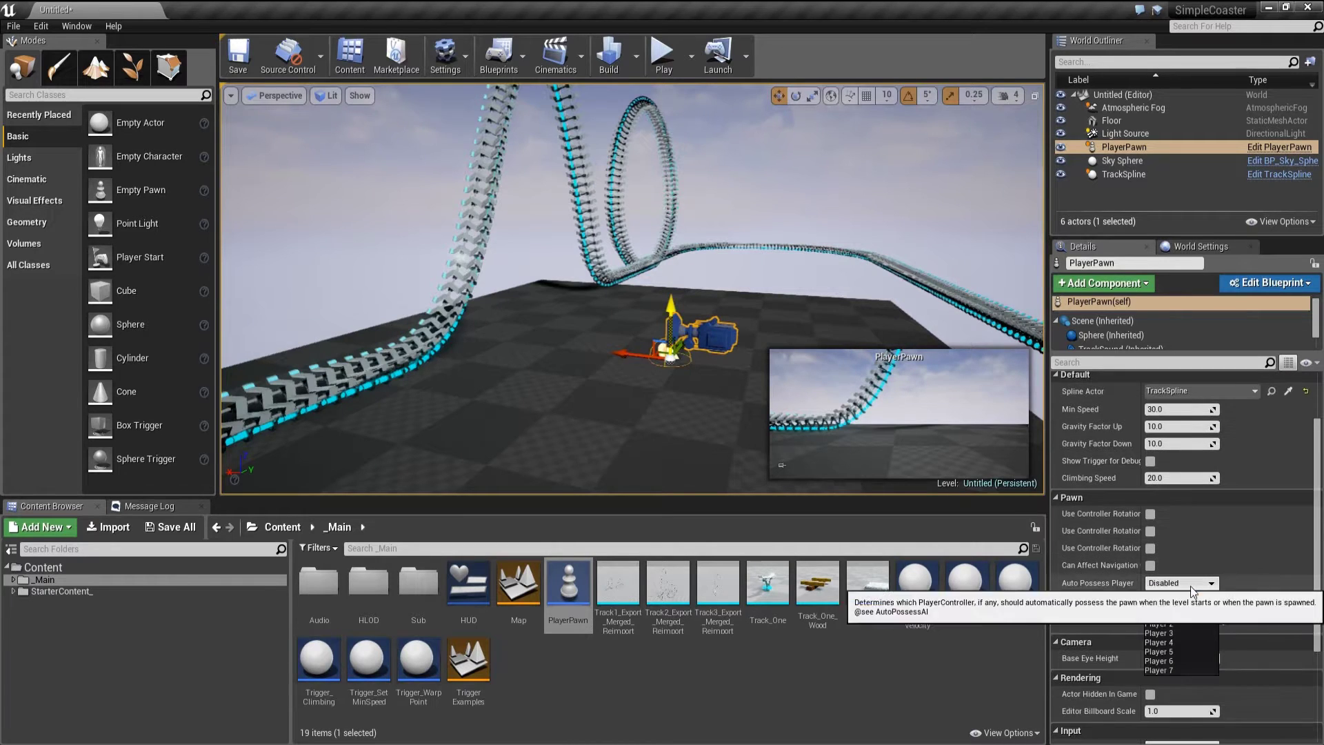
click(1166, 608)
Play-test the coaster ride in the editor and stop the simulation
right_drag(780, 135, 690, 165)
click(663, 59)
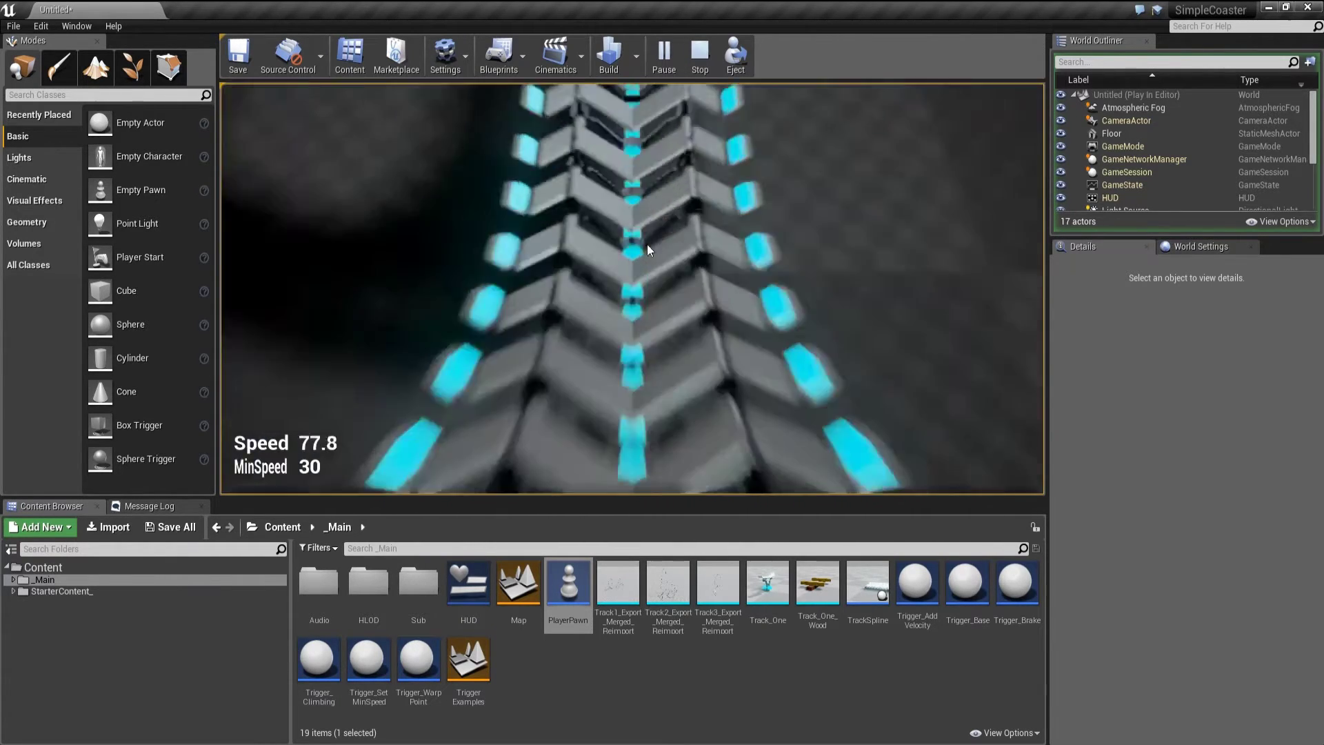
click(647, 245)
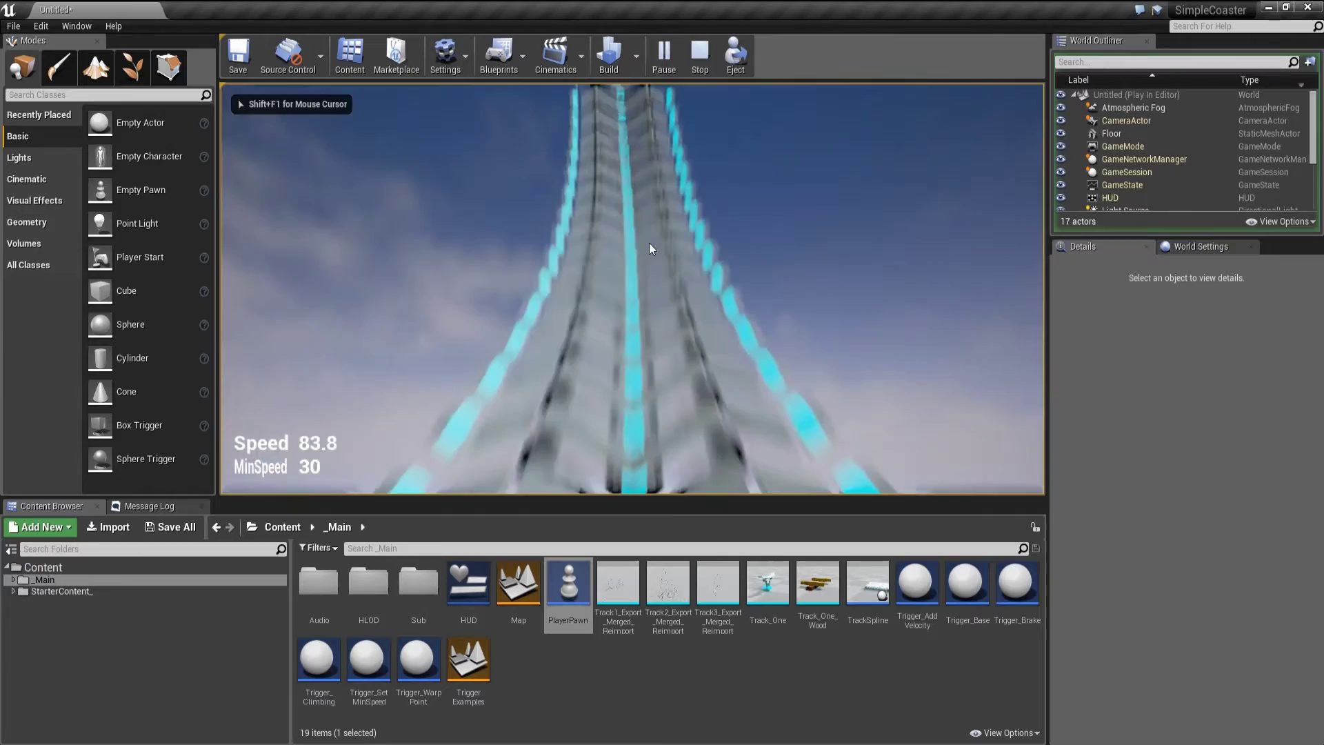
key(Escape)
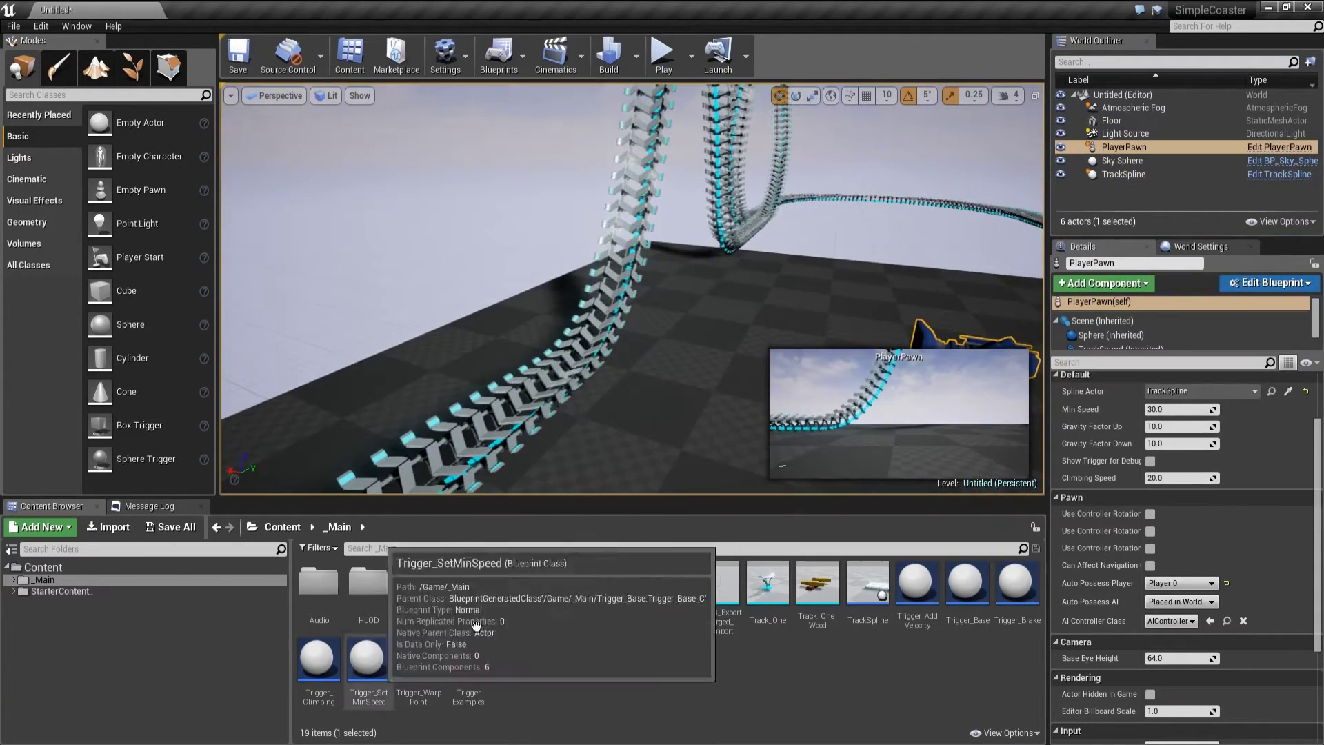
Place a Trigger_Climbing actor on the track at the start of the first climb
click(694, 420)
mouse_move(694, 420)
right_down()
mouse_move(694, 345)
mouse_move(694, 420)
right_up()
key(r)
key(w)
drag(655, 283, 661, 189)
key(r)
key(w)
key(w)
right_drag(661, 189, 624, 228)
right_drag(710, 351, 741, 315)
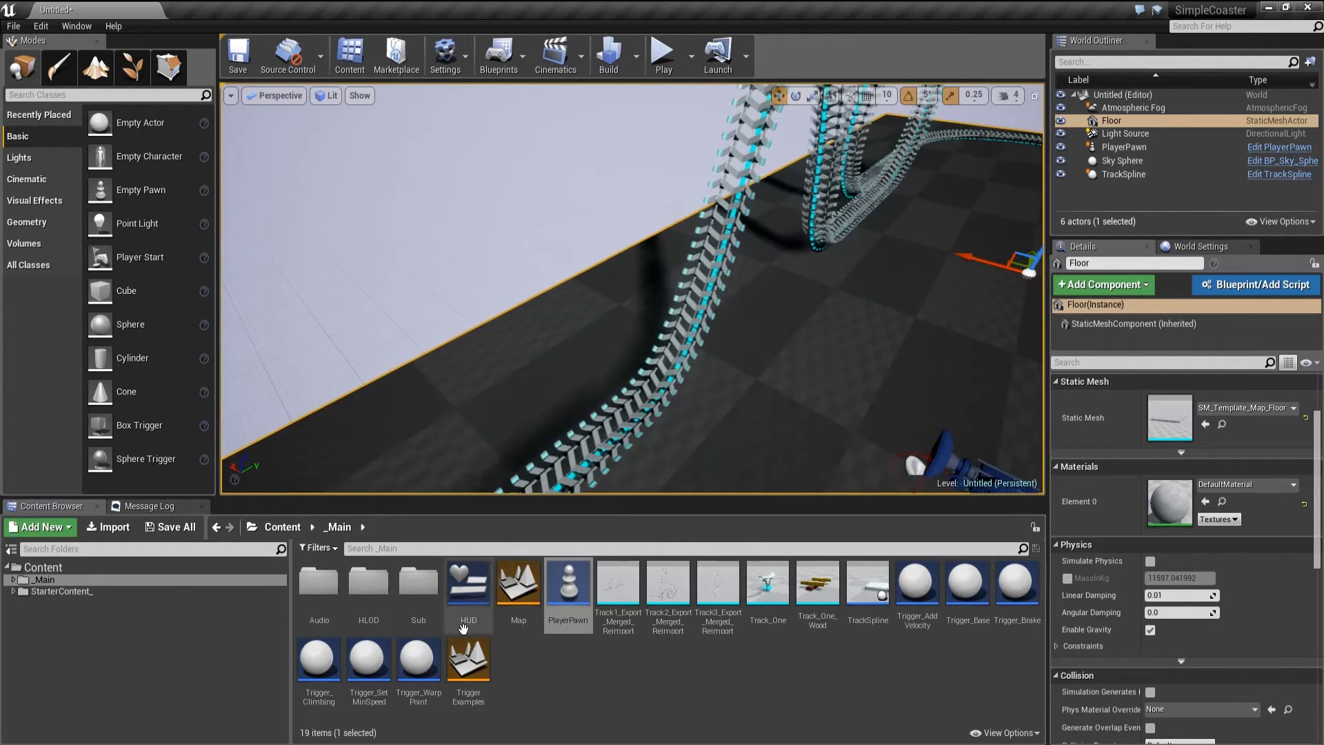
drag(328, 676, 659, 376)
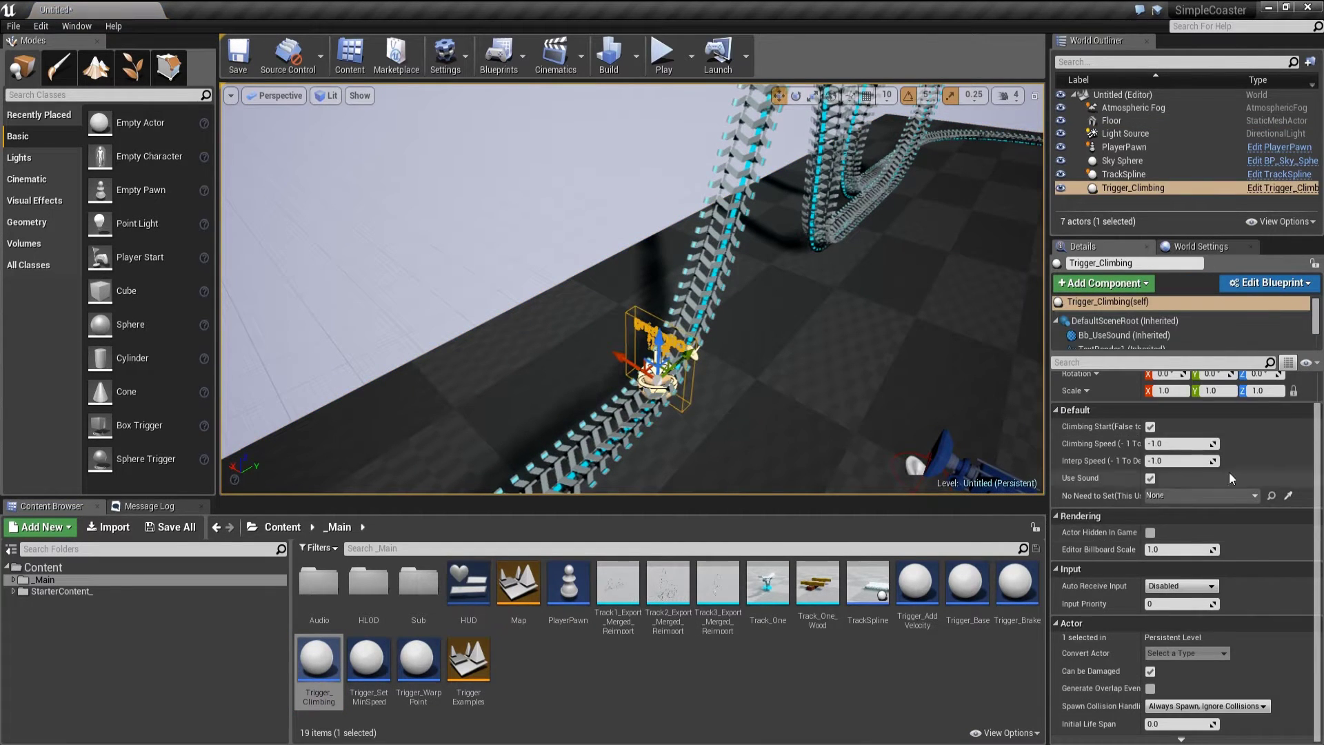
Inspect the climbing trigger up close and widen the property name column to read its full option names
scroll(1229, 478, up, 1)
right_drag(758, 317, 436, 318)
drag(1142, 483, 1191, 484)
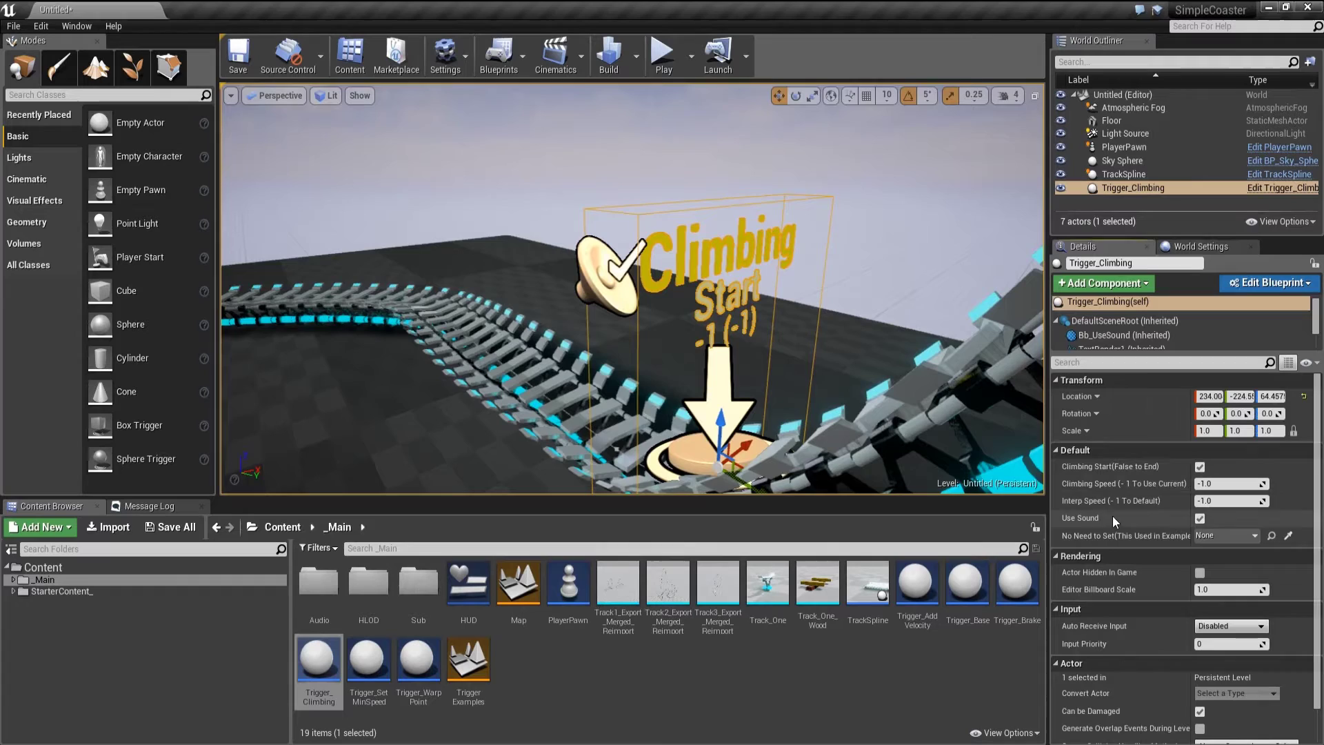
Place a second Trigger_Climbing at the hill's peak with Climbing Start turned off, and shift it onto the track's centre
right_drag(759, 345, 666, 560)
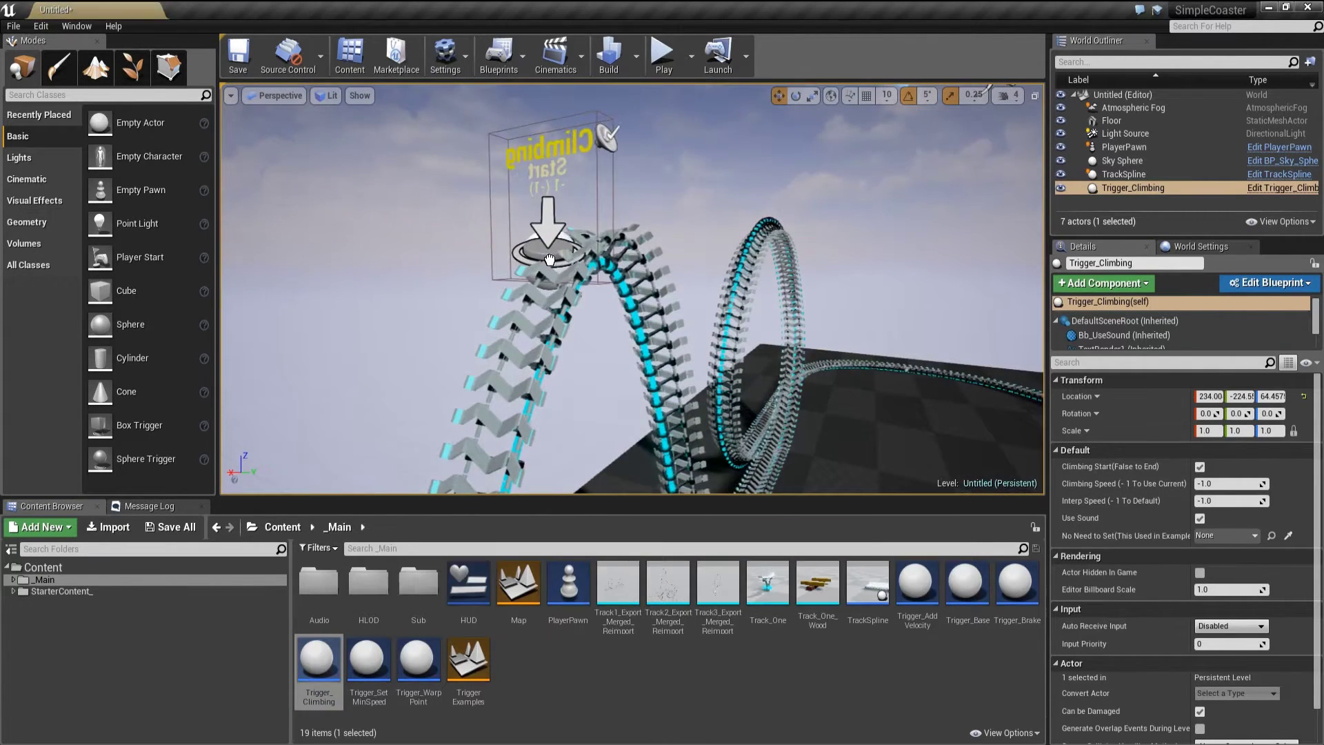
drag(550, 259, 581, 263)
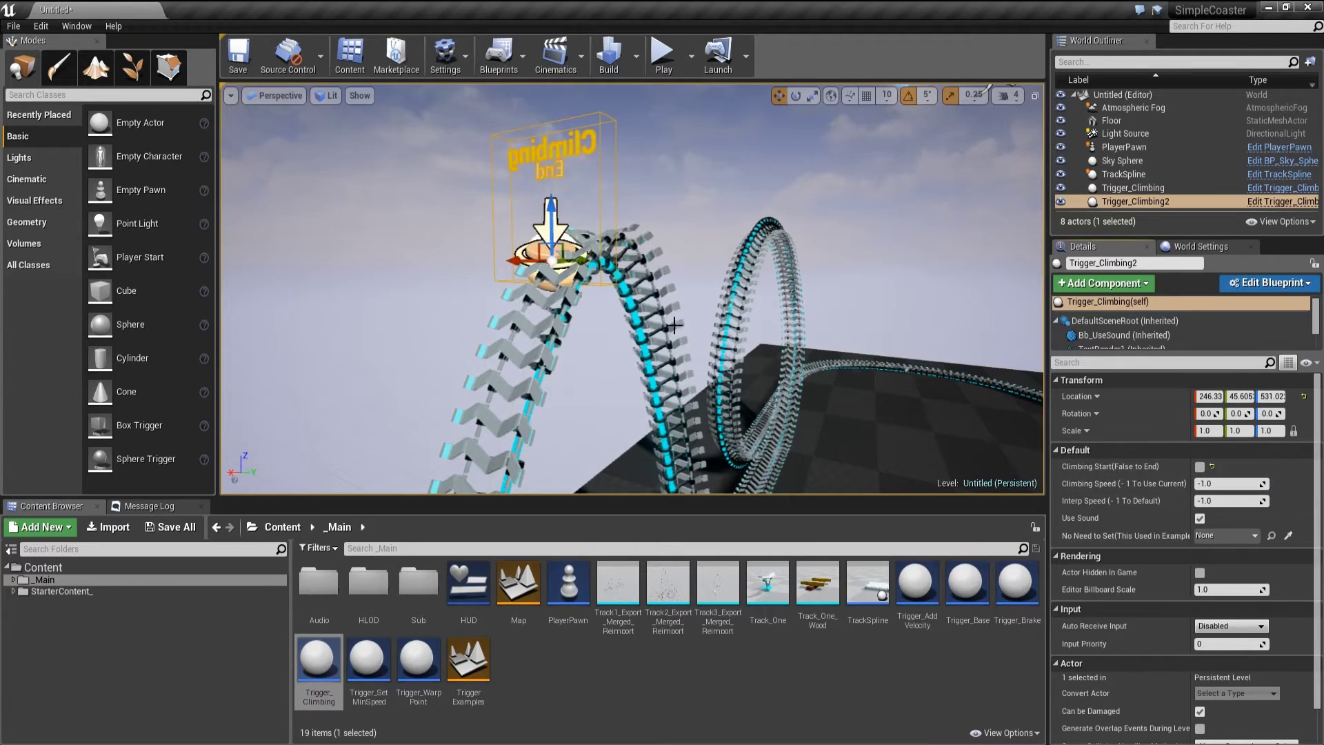
right_drag(674, 326, 643, 334)
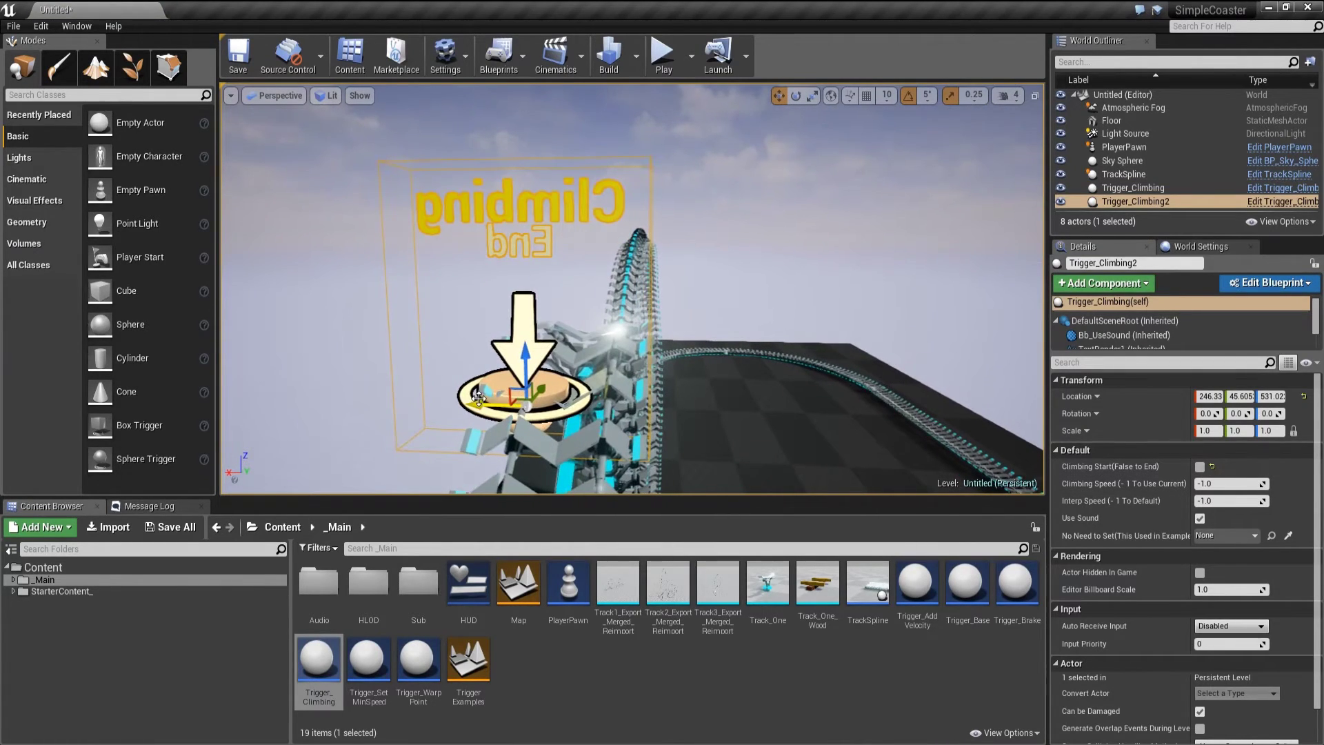
drag(478, 399, 513, 400)
Place a Trigger_AddVelocity actor on the track section just before the loop and focus on it
right_drag(514, 400, 552, 462)
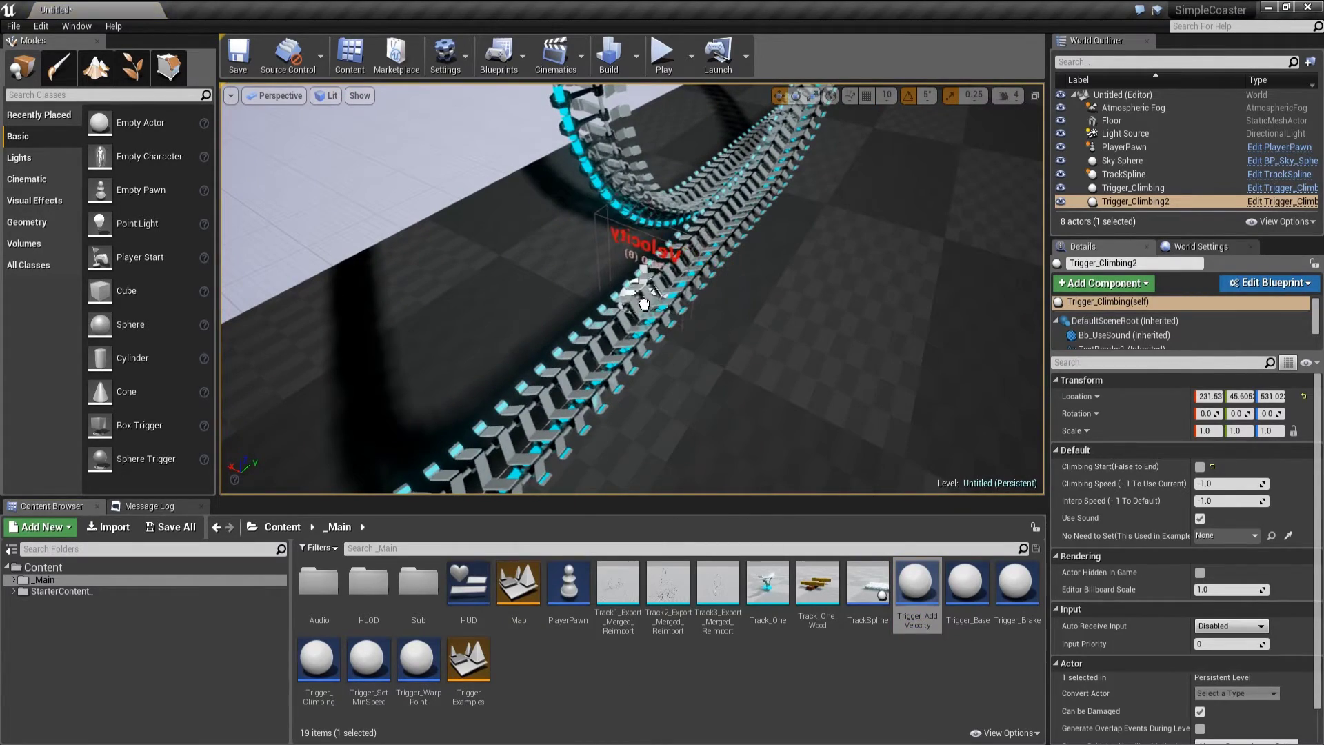
drag(643, 303, 641, 305)
key(f)
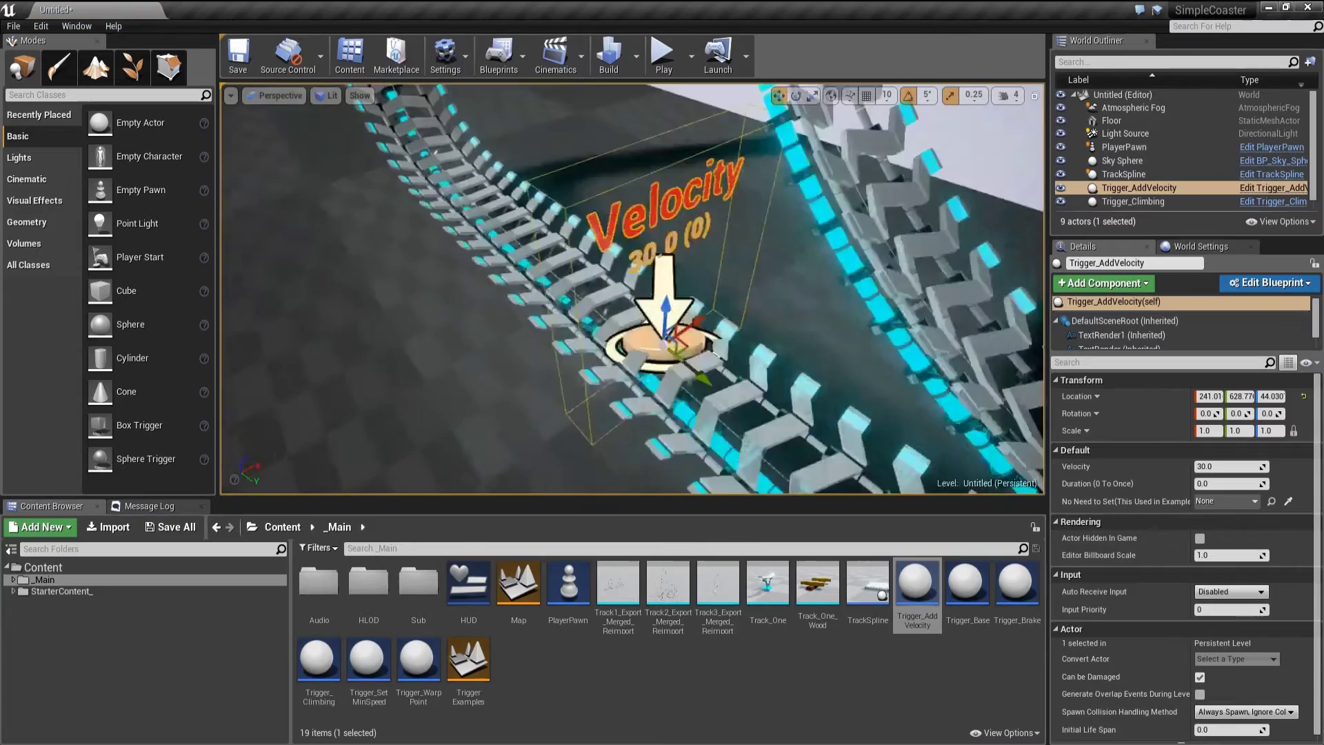
Set the Velocity of the trigger before the loop to 50
right_drag(641, 305, 738, 306)
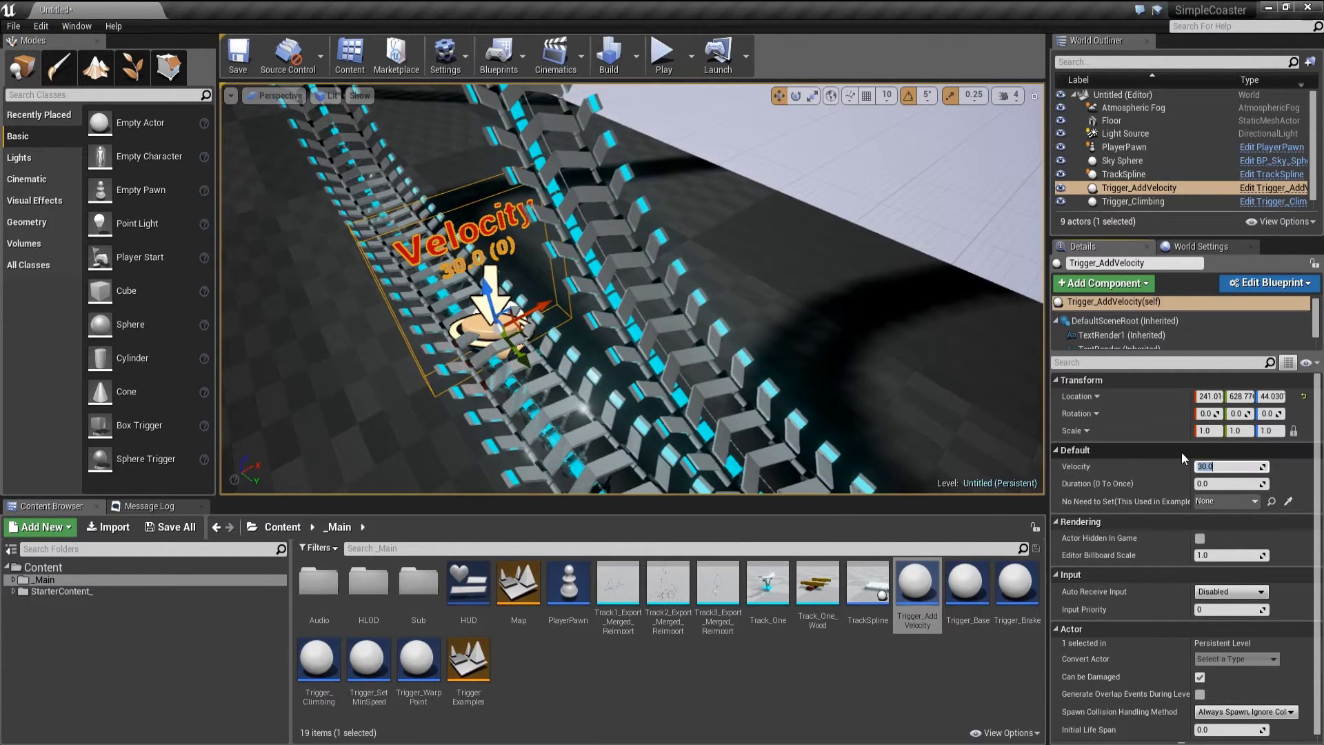
text(50)
key(Return)
right_drag(759, 311, 979, 275)
right_drag(586, 275, 798, 428)
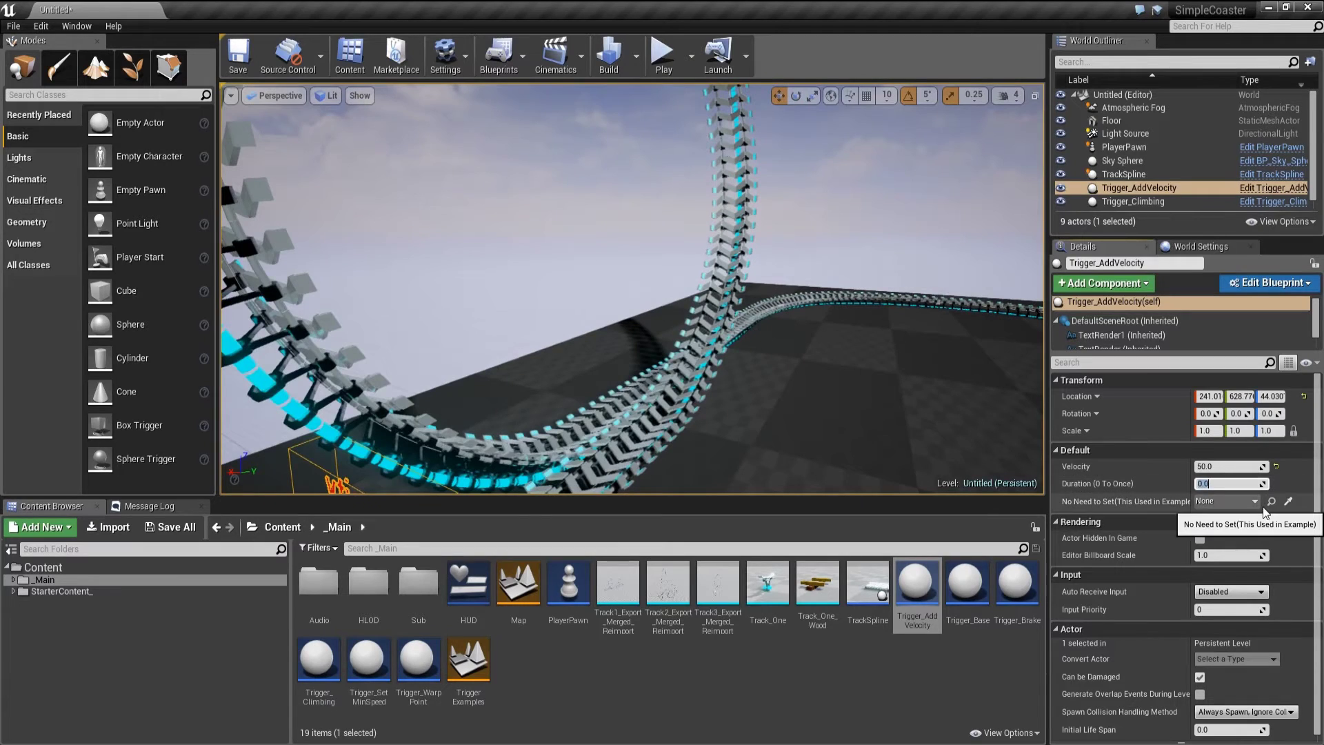
Place a third Trigger_Climbing on the curved track section past the loop and rotate it to face along the track
right_drag(960, 405, 1165, 442)
right_drag(600, 293, 586, 304)
drag(319, 660, 816, 409)
right_drag(815, 409, 807, 372)
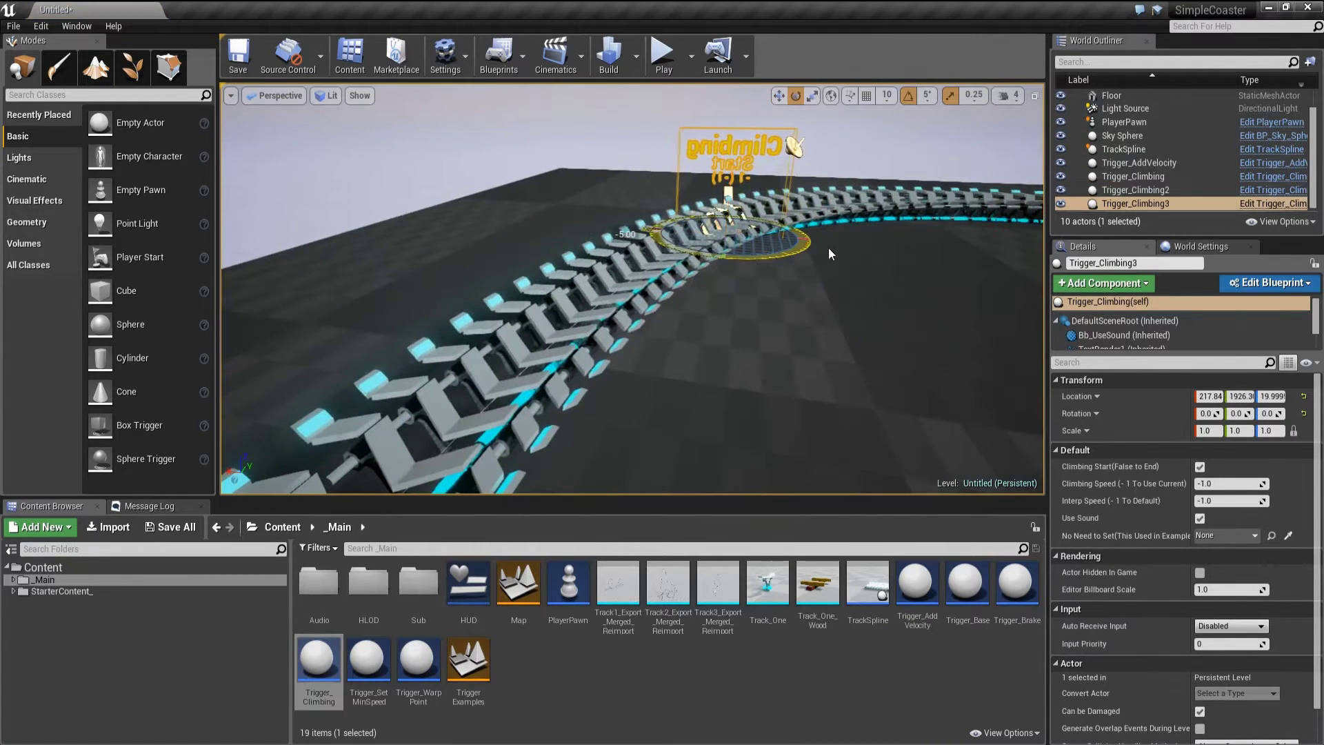
drag(790, 258, 806, 252)
right_drag(806, 253, 876, 228)
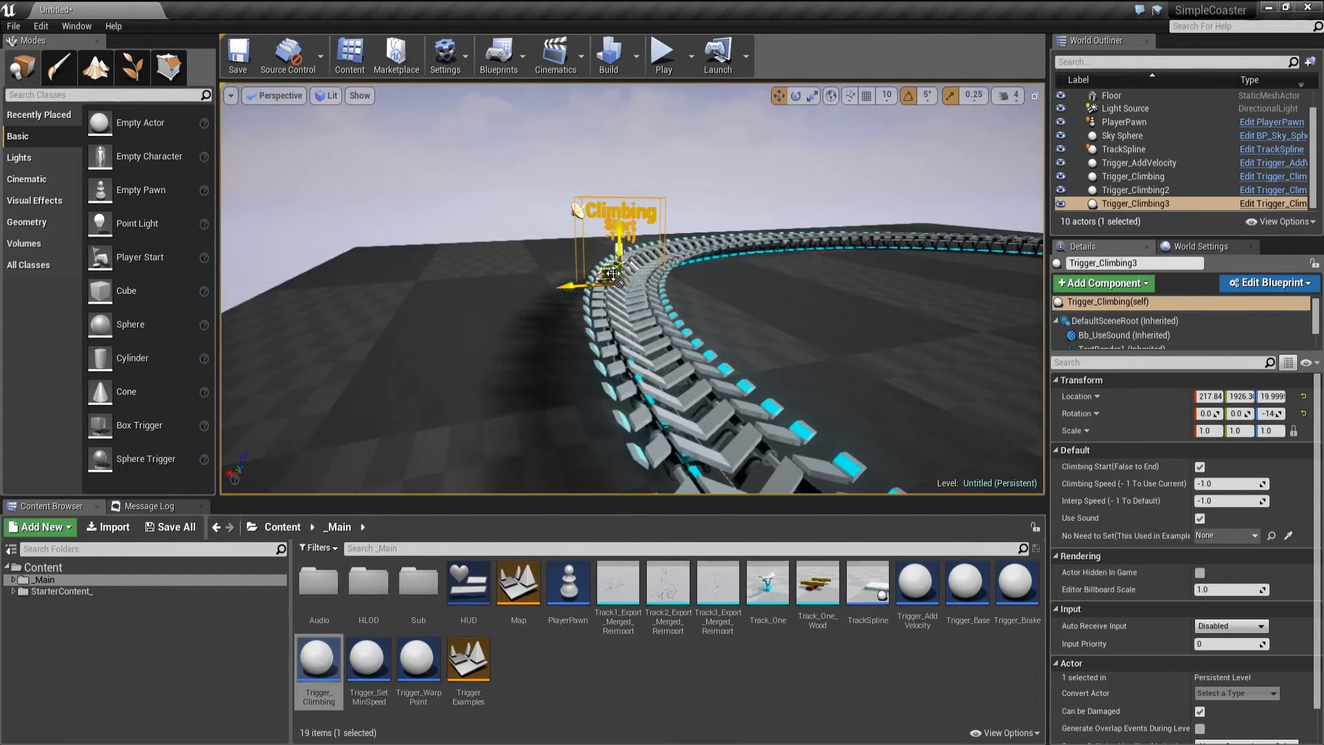
Set the third climbing trigger's Climbing Speed to 200 and Interp Speed to 10, and turn off Use Sound
click(1200, 467)
key(f)
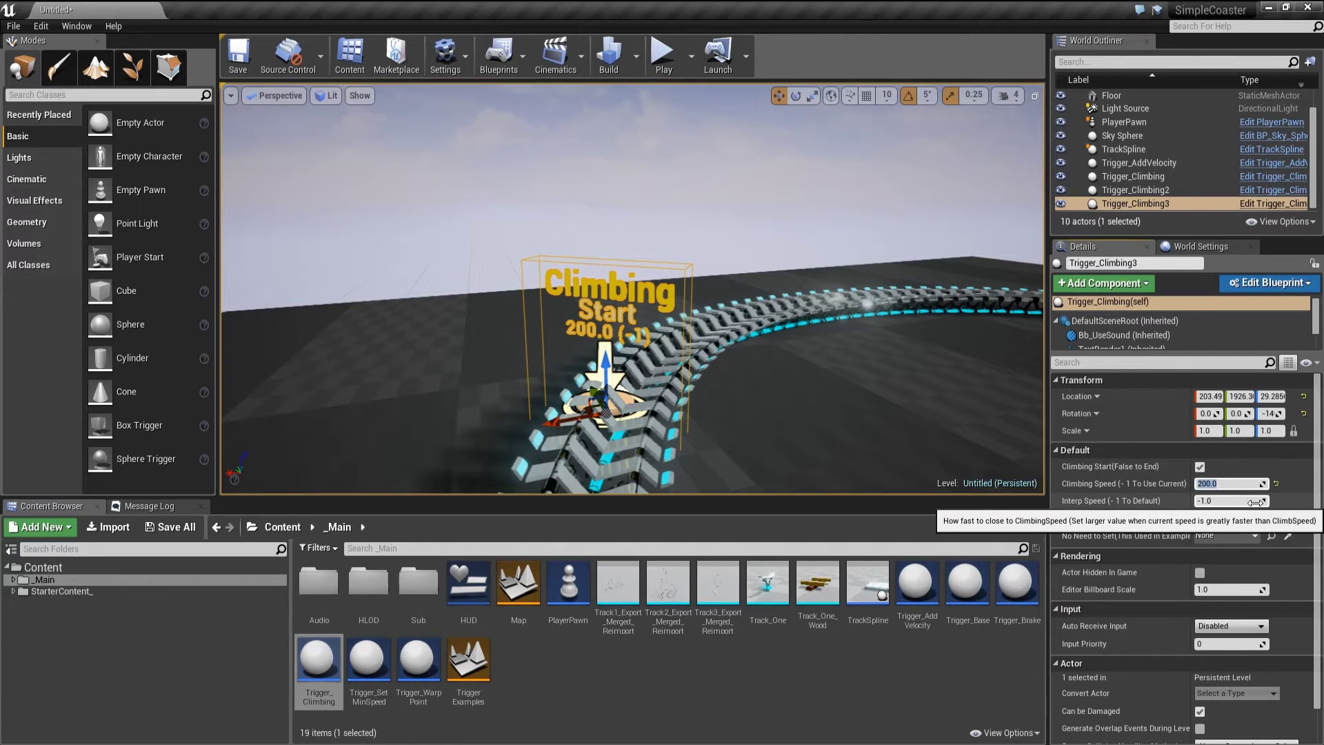
click(1233, 501)
right_drag(758, 324, 518, 324)
right_drag(645, 290, 644, 286)
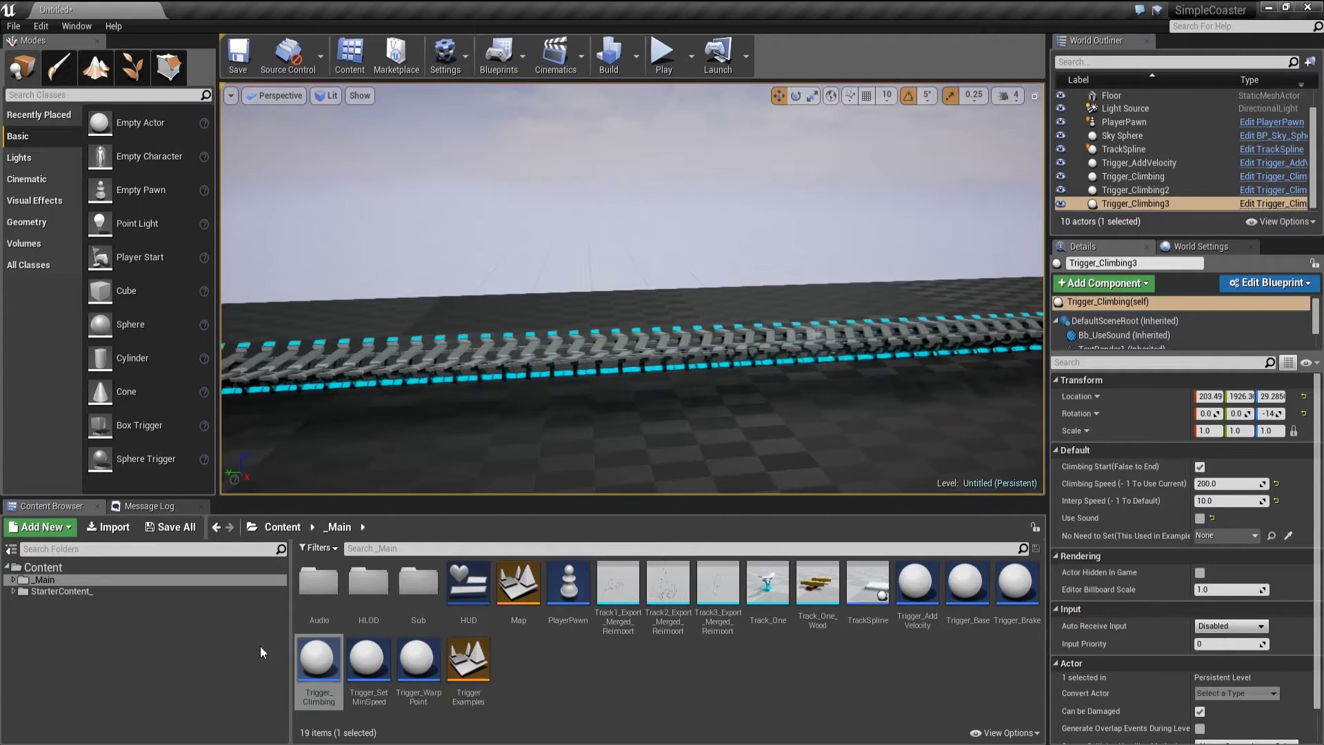
Add a fourth climbing trigger farther along the track with Climbing Speed 50, Interp Speed 10 and Use Sound off
drag(473, 367, 473, 367)
right_drag(473, 367, 676, 367)
drag(593, 366, 566, 366)
click(1200, 519)
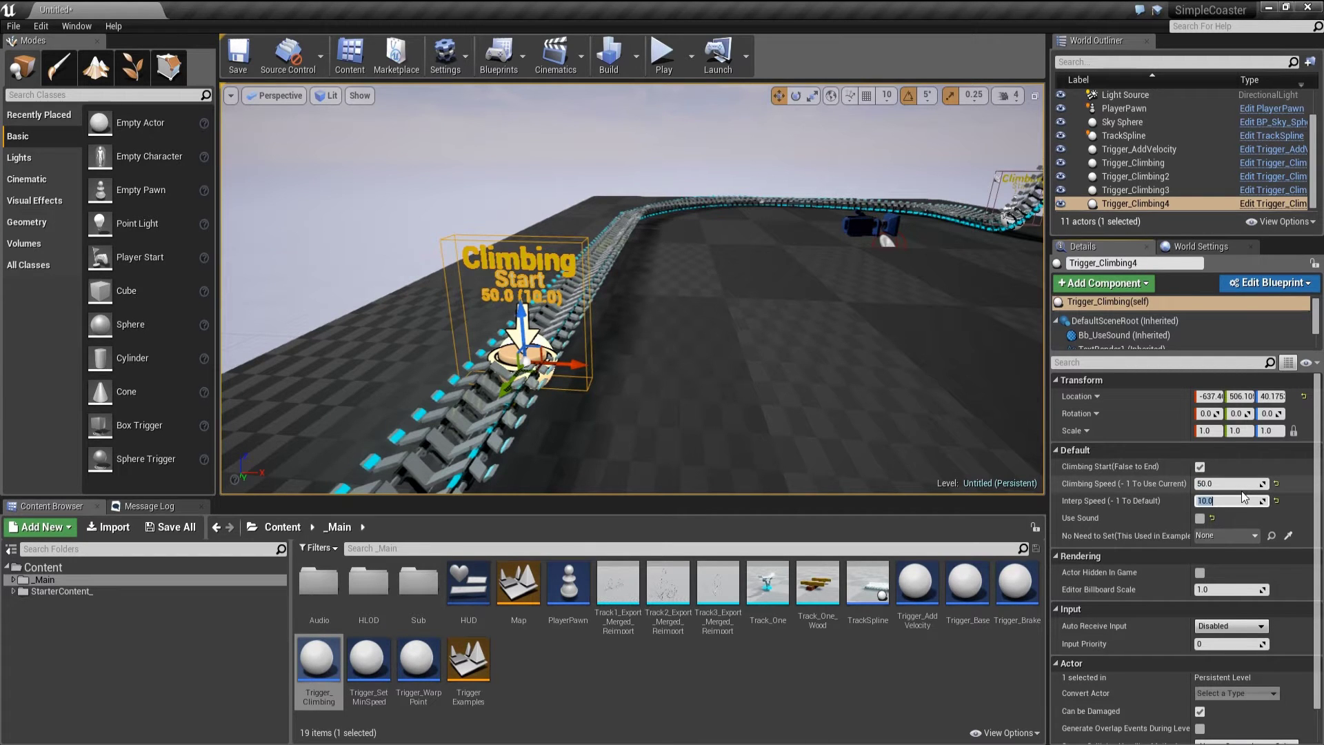
right_drag(763, 420, 800, 393)
Check the PlayerPawn and test-ride the coaster in play mode, and stop the simulation
click(662, 55)
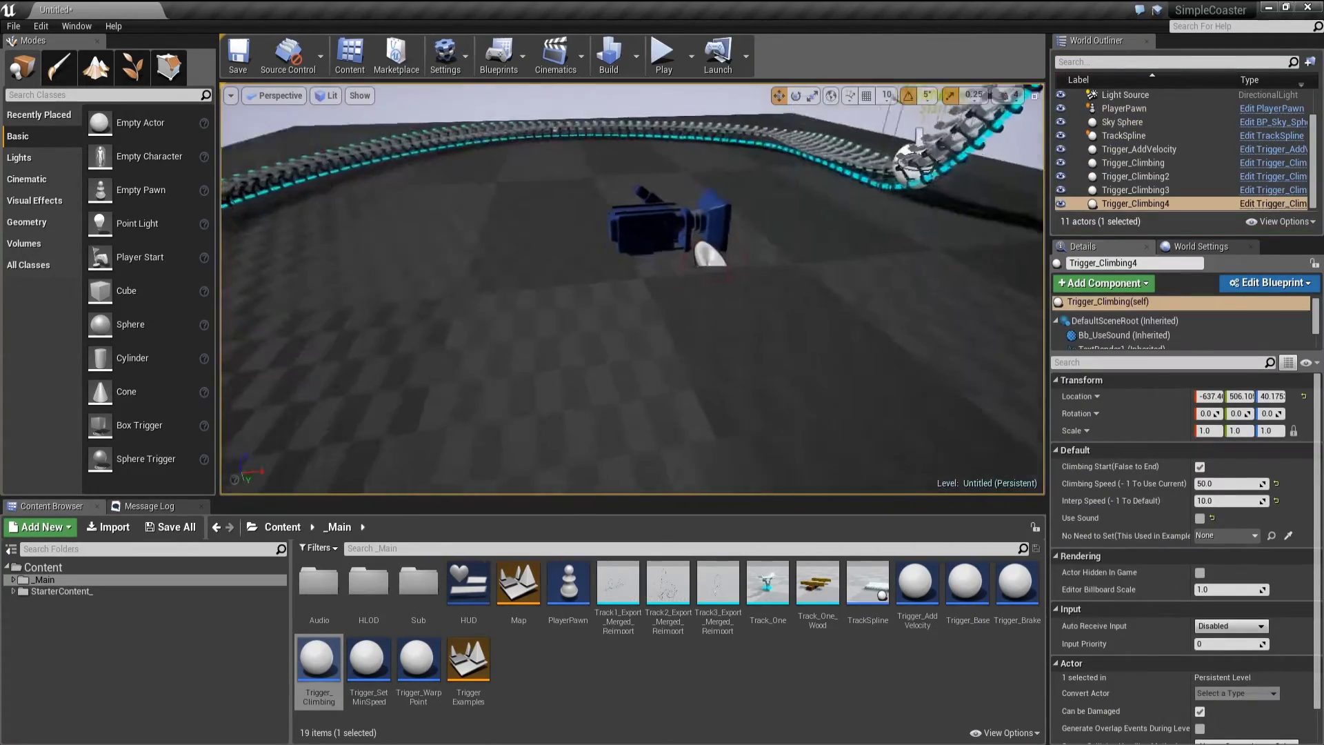
click(642, 236)
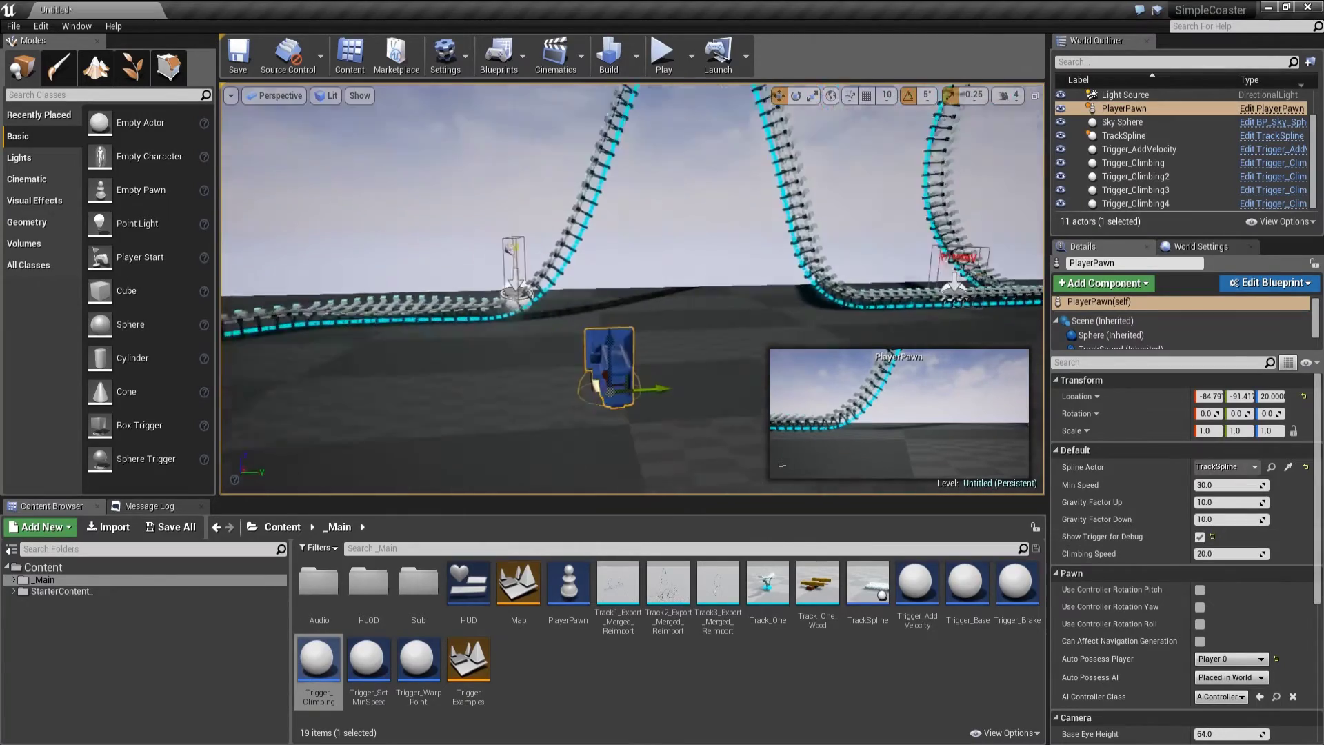
click(662, 55)
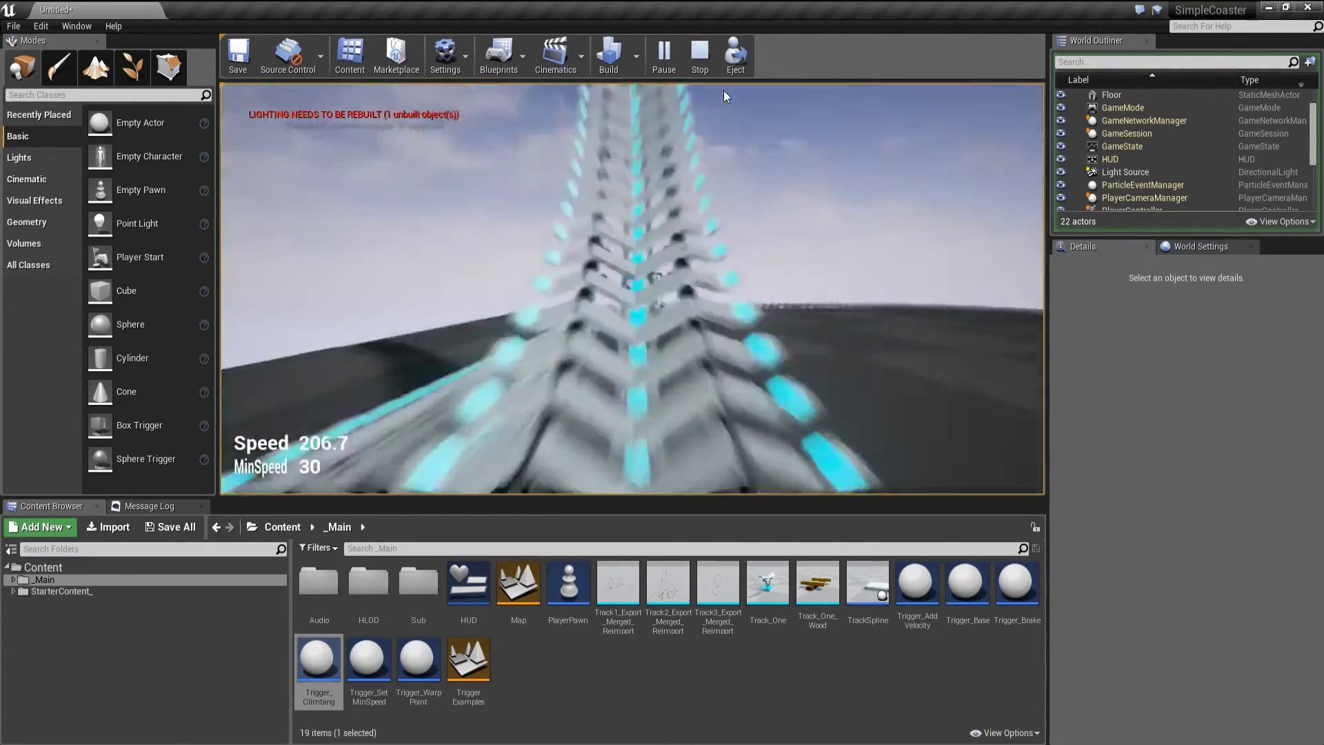
key(Escape)
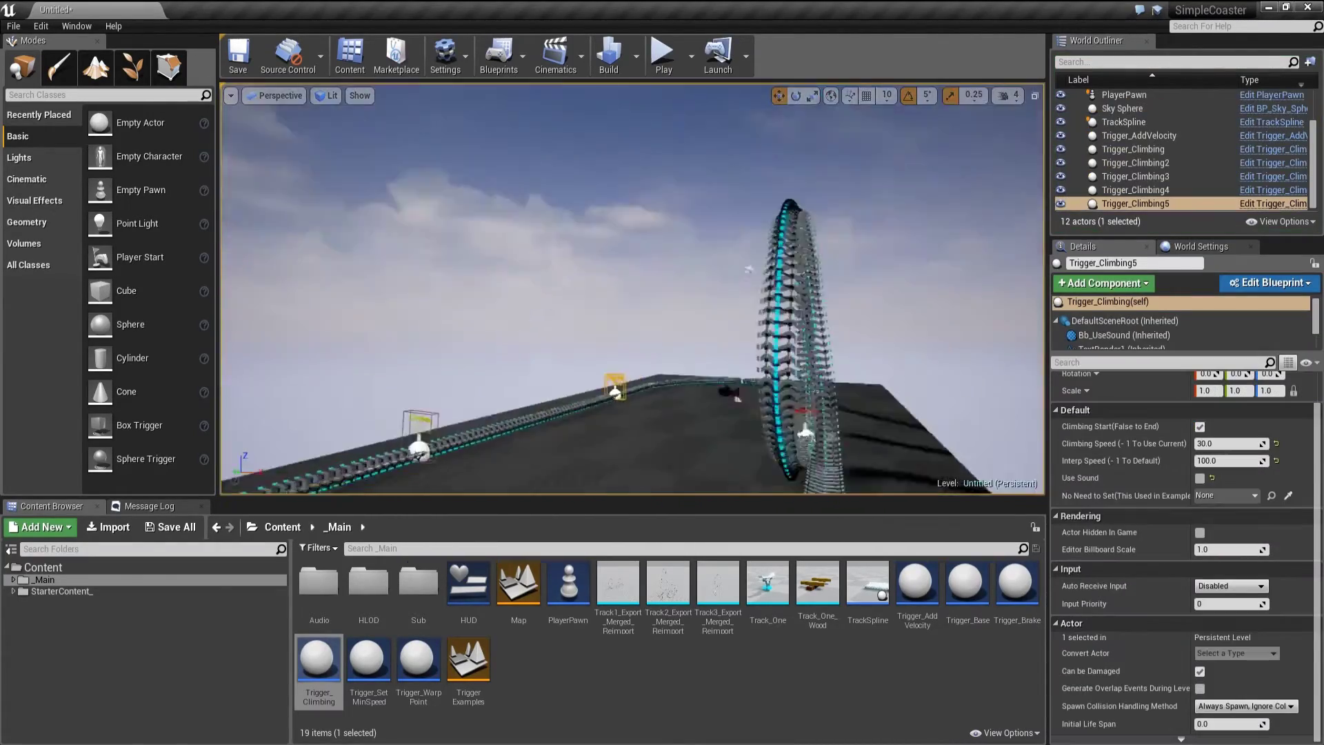
Export the TrackSpline actor from the level for mesh editing
key(w)
right_drag(632, 289, 848, 276)
key(w)
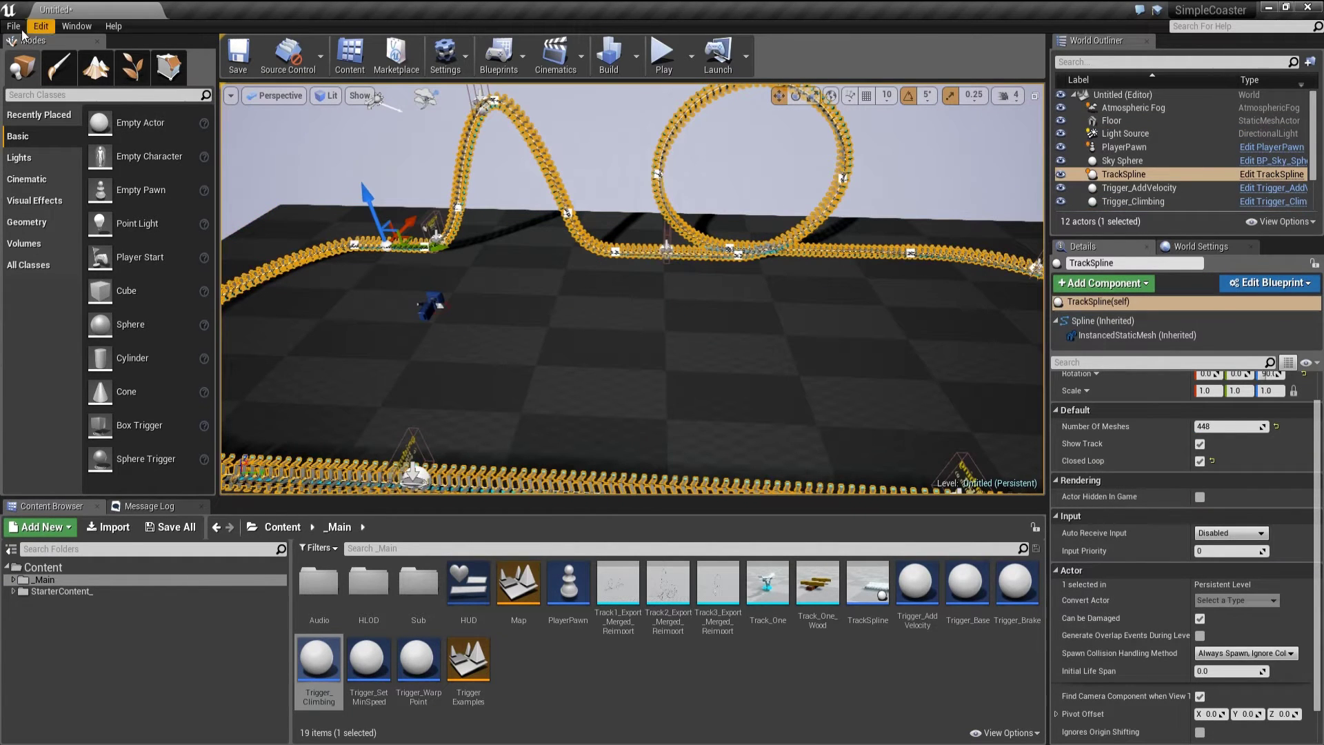
click(14, 26)
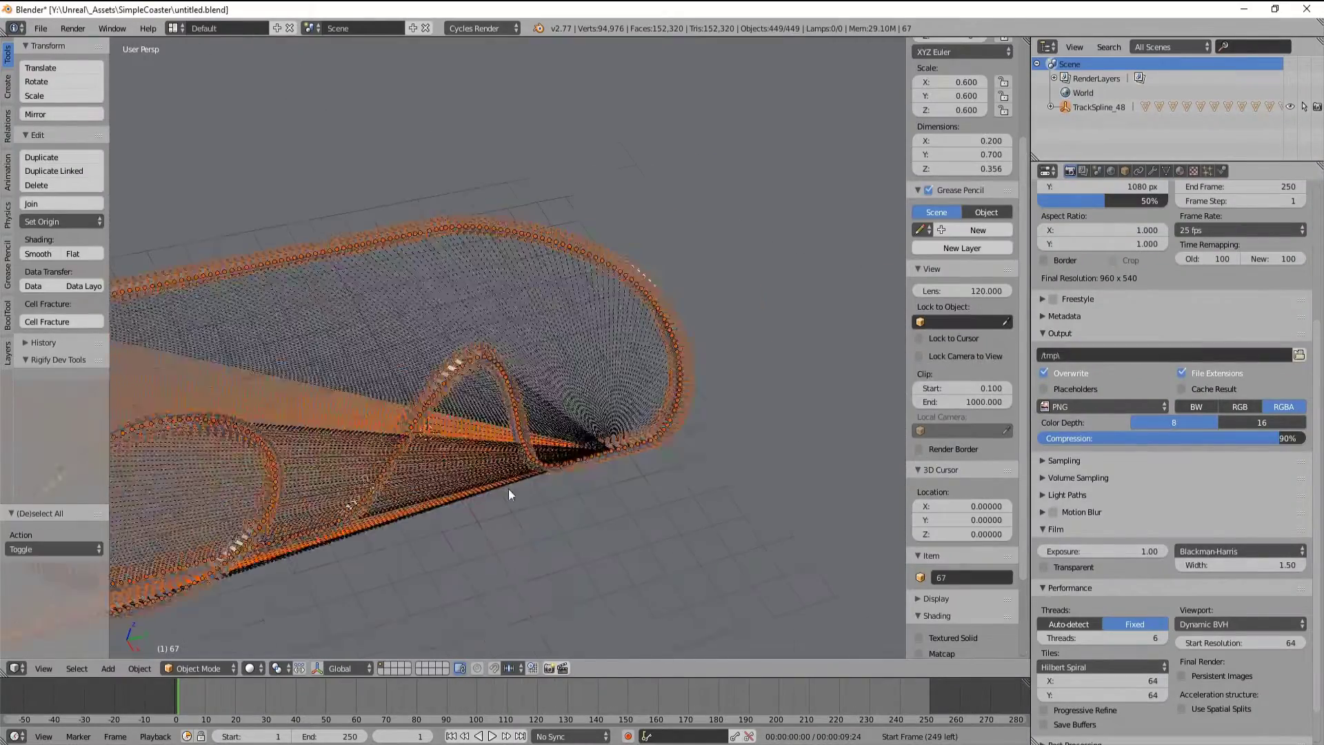
In Blender, clear the imported track pieces' parent, join them into one mesh and open it for vertex editing
key(alt+p)
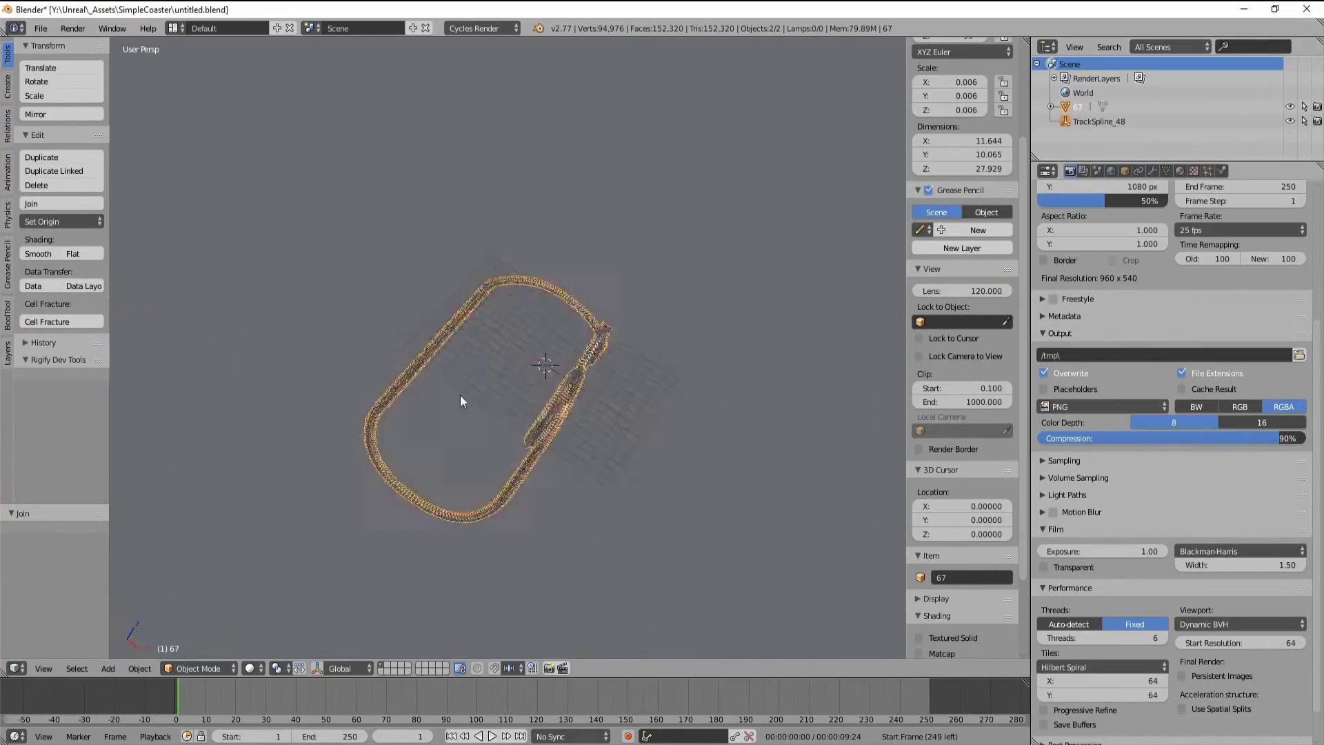
key(Tab)
click(756, 417)
key(KP_7)
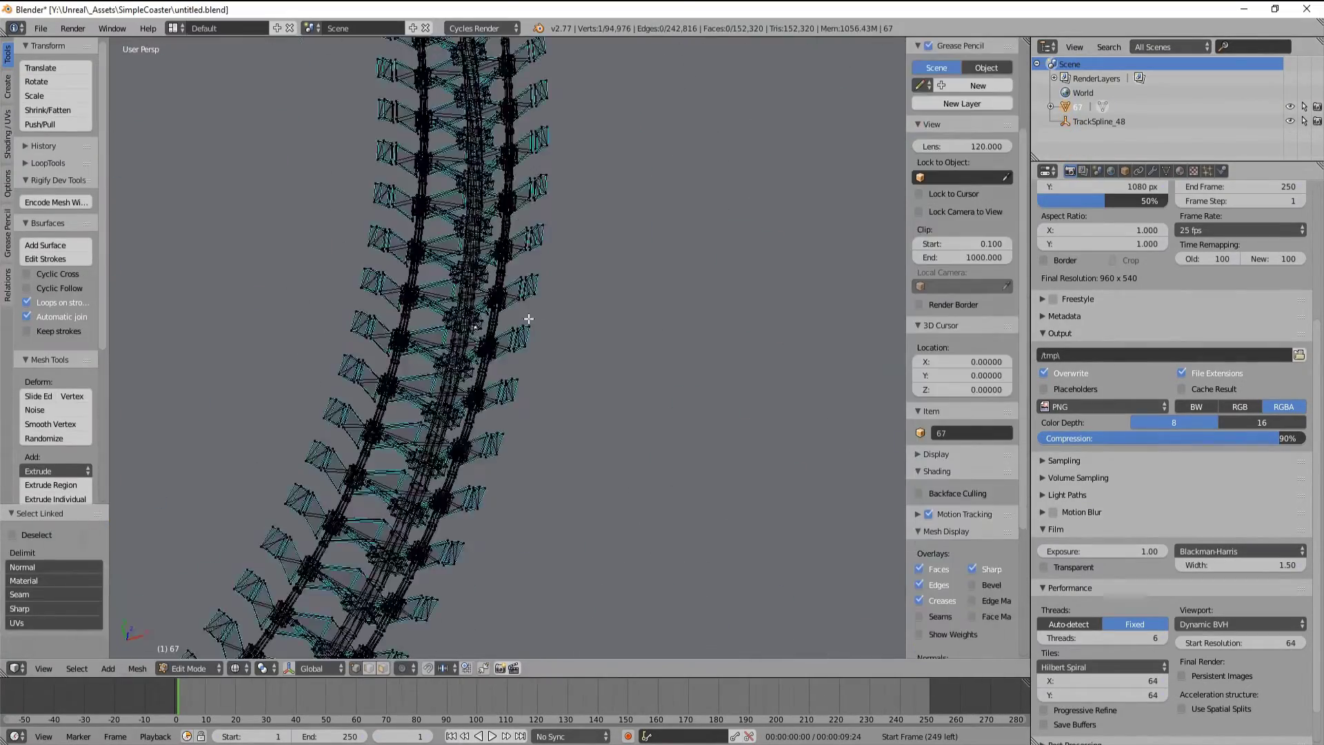
Select all linked pieces of one track segment and extend the selection along the long straight side of the track
scroll(508, 314, up, 6)
key(l)
key(l)
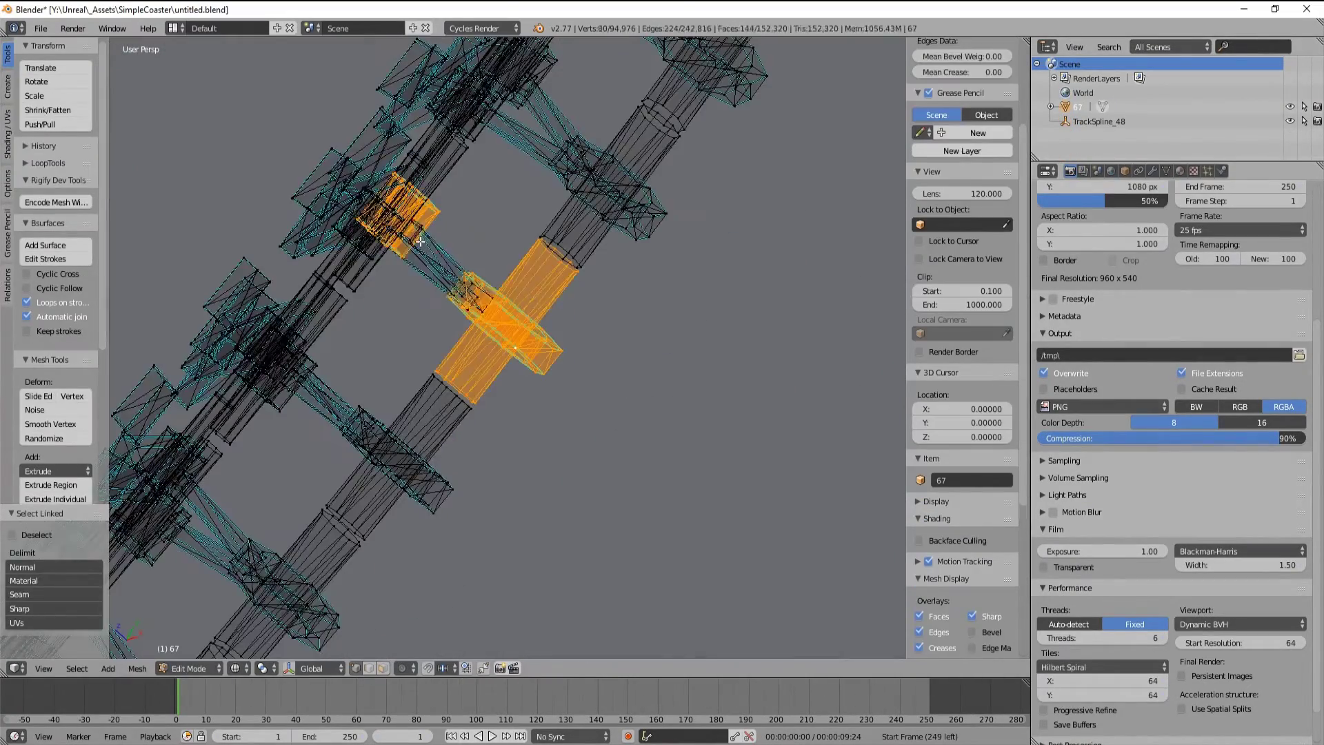
key(l)
scroll(490, 255, down, 2)
key(l)
scroll(612, 407, down, 8)
ctrl+drag(526, 345, 446, 351)
shift+middle_drag(482, 310, 483, 428)
ctrl+drag(469, 324, 558, 428)
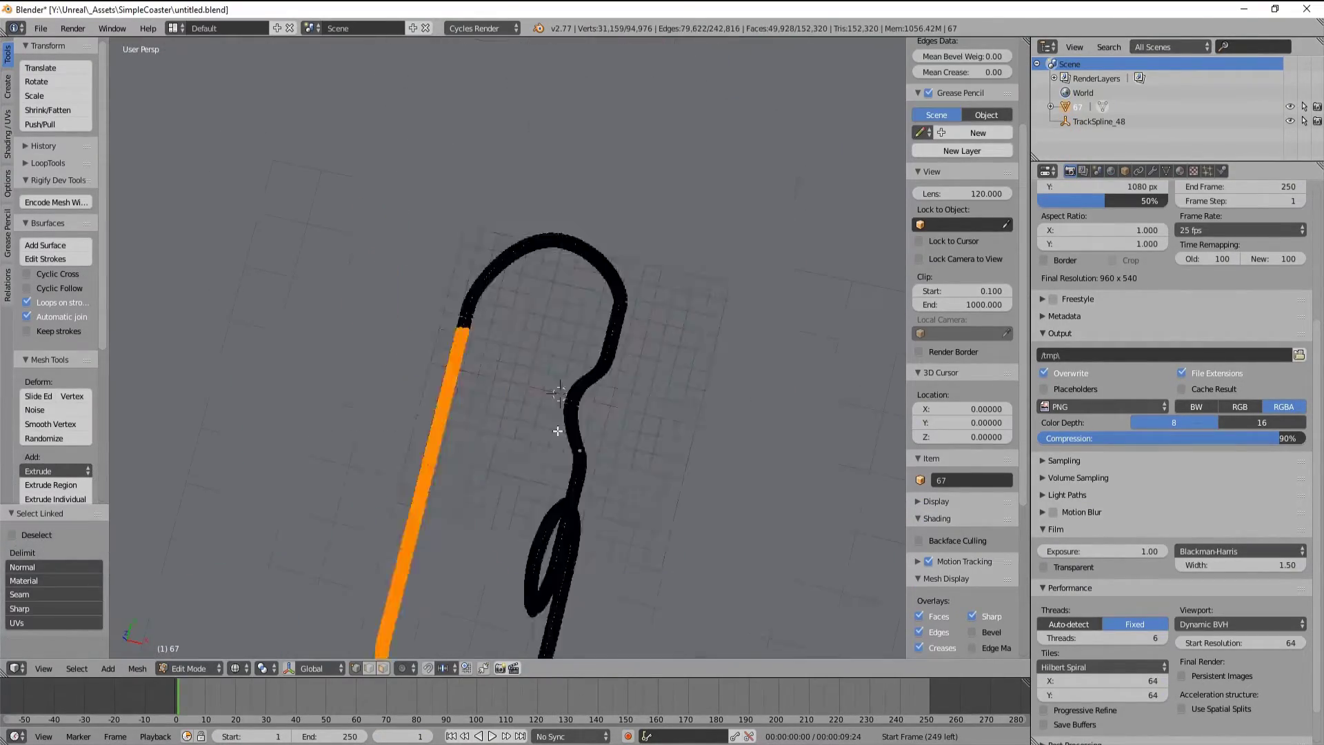
Extend the selection around the curve up to the hill section and separate it into its own object
scroll(558, 428, up, 6)
shift+middle_drag(558, 275, 397, 426)
ctrl+drag(740, 283, 398, 425)
scroll(593, 337, up, 5)
key(l)
scroll(772, 297, down, 8)
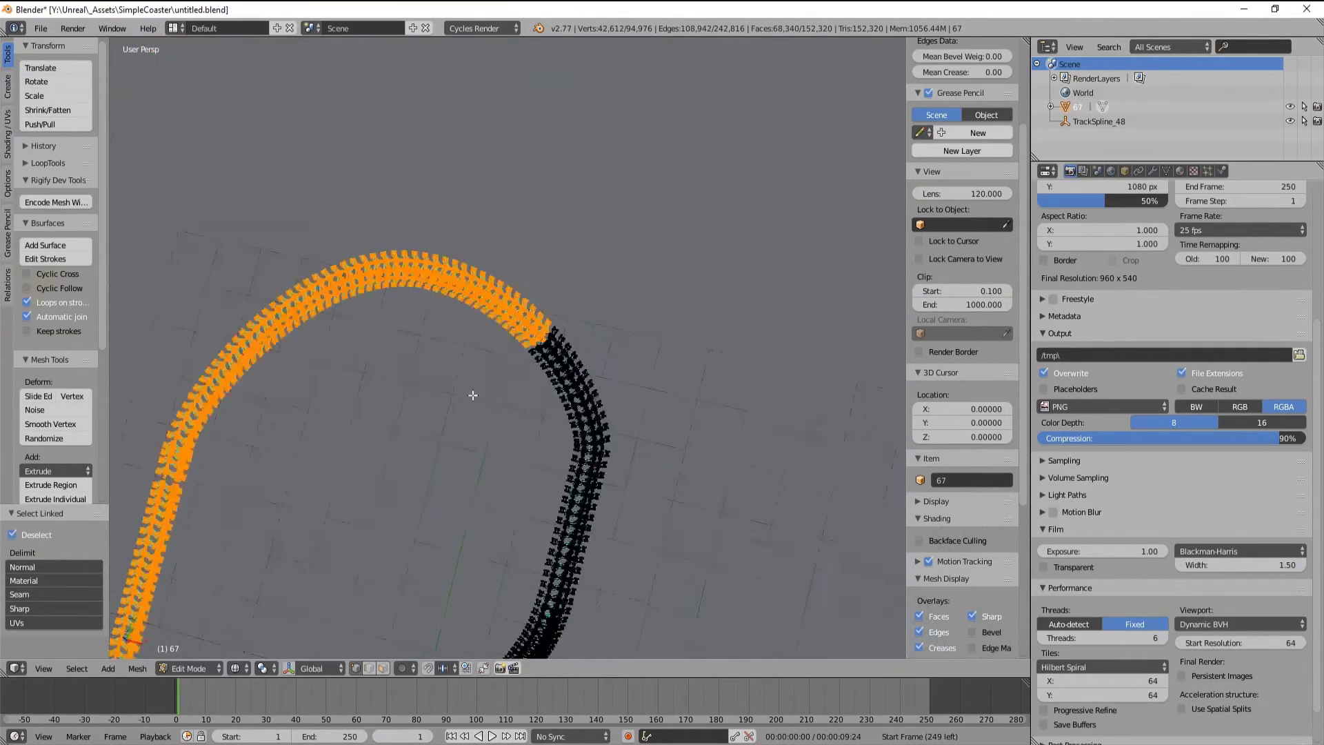
key(Tab)
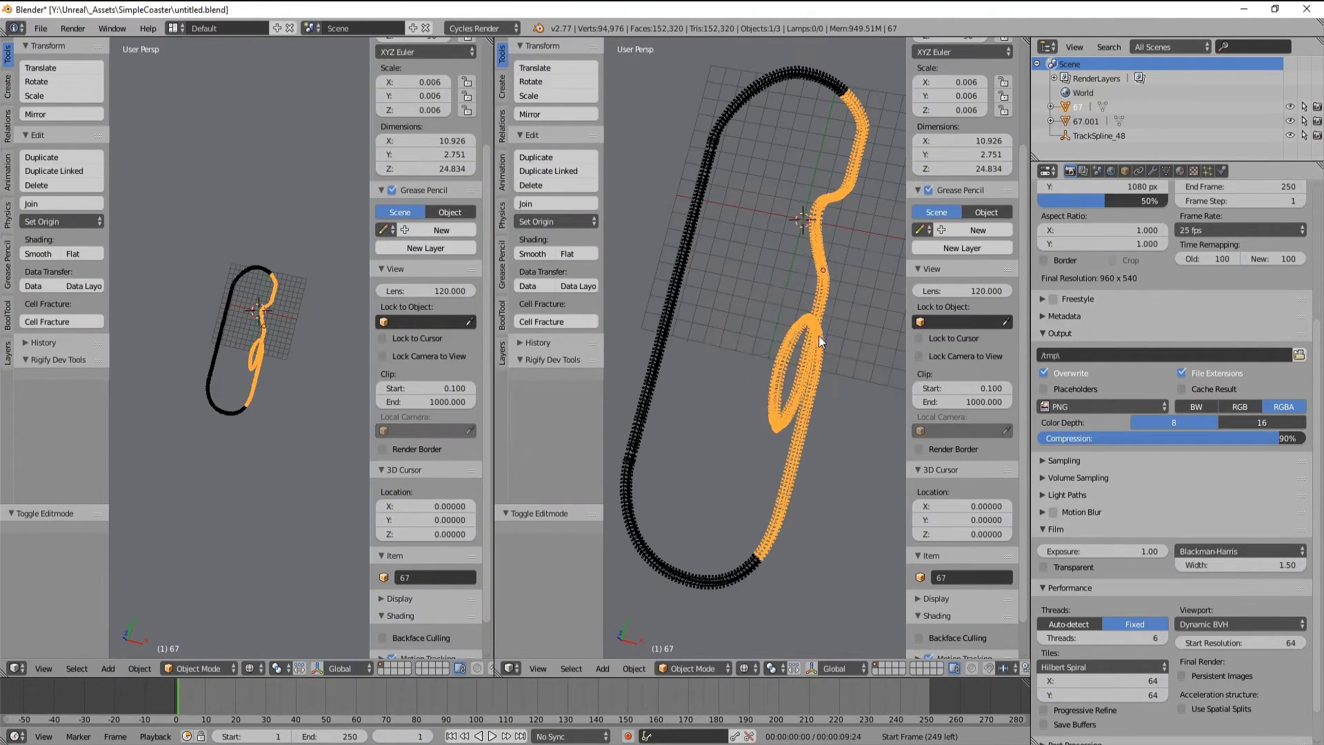
Select the whole hill-and-loop mesh in Edit Mode and show its UVs in a UV/Image Editor beside the 3D view
key(Tab)
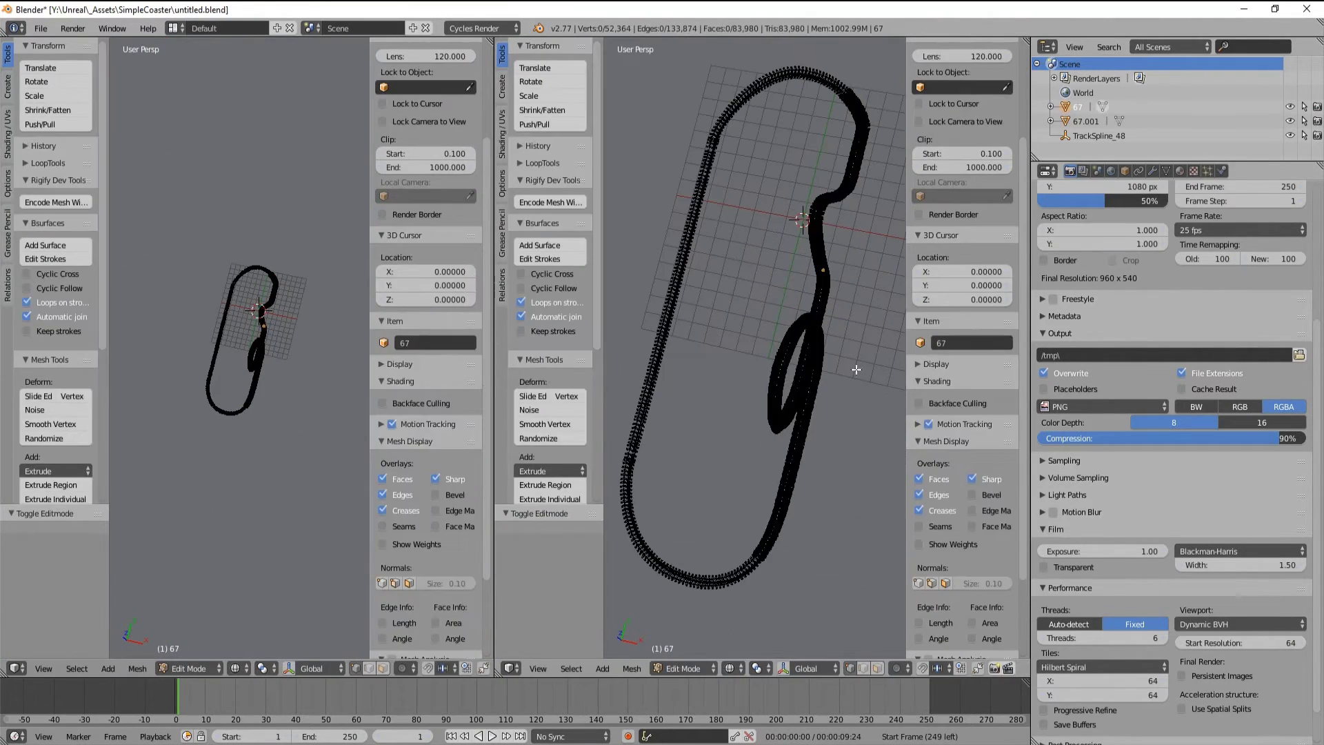
key(a)
click(17, 669)
click(16, 668)
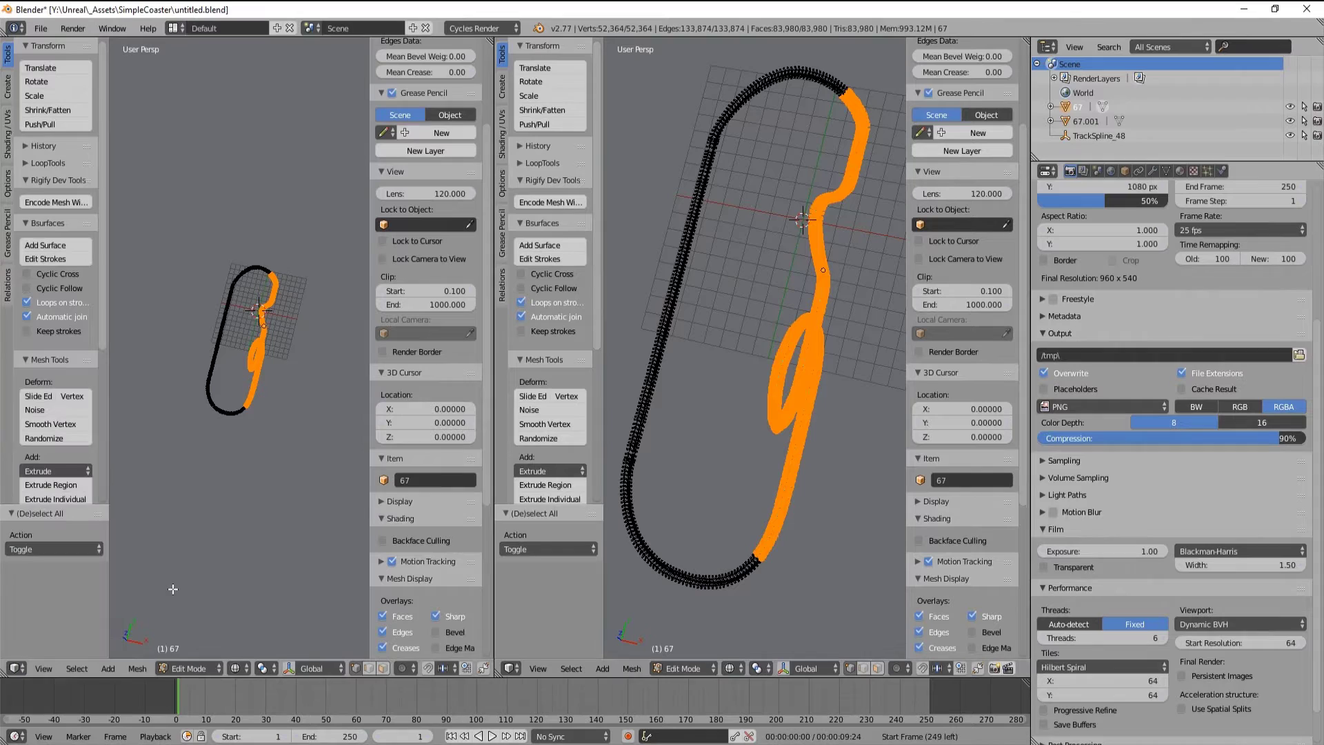
click(17, 668)
click(55, 556)
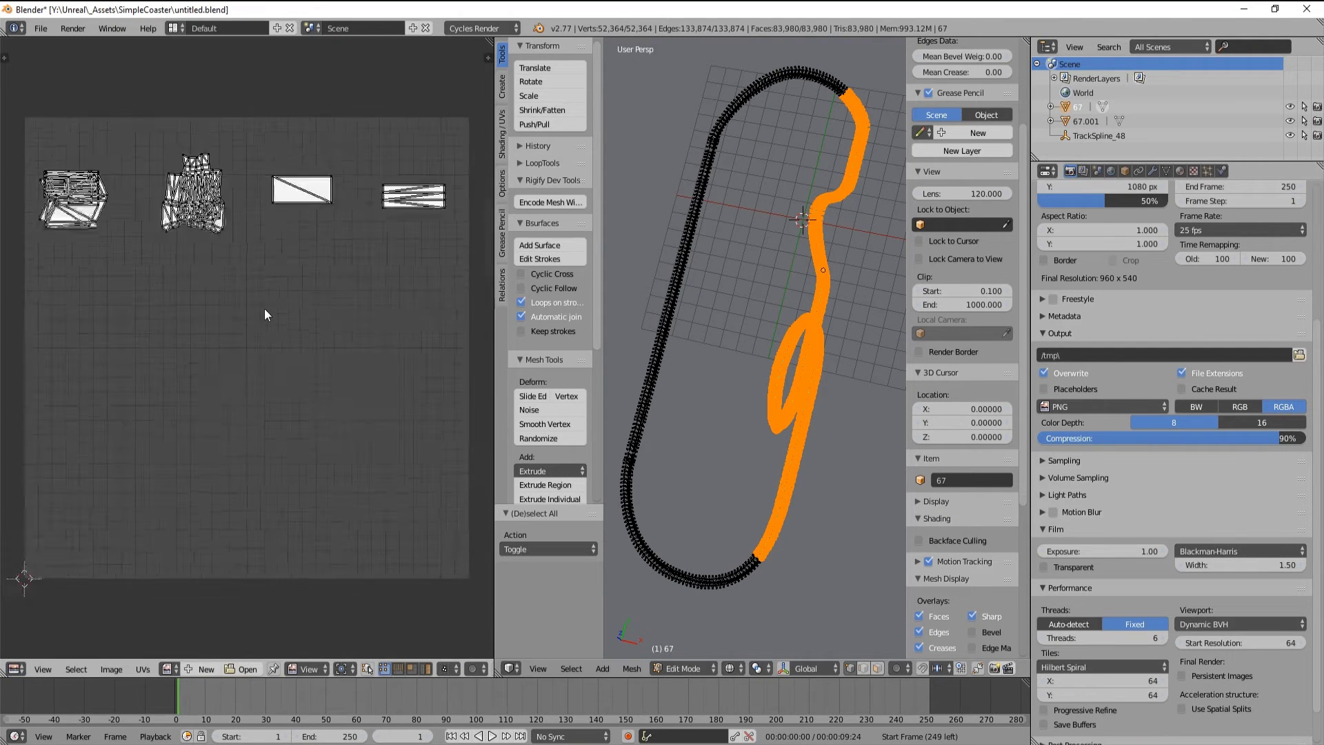
Make LightMapUV the active UV map of the hill-and-loop mesh and pack its islands with a 0.003 margin
click(1169, 173)
click(1124, 509)
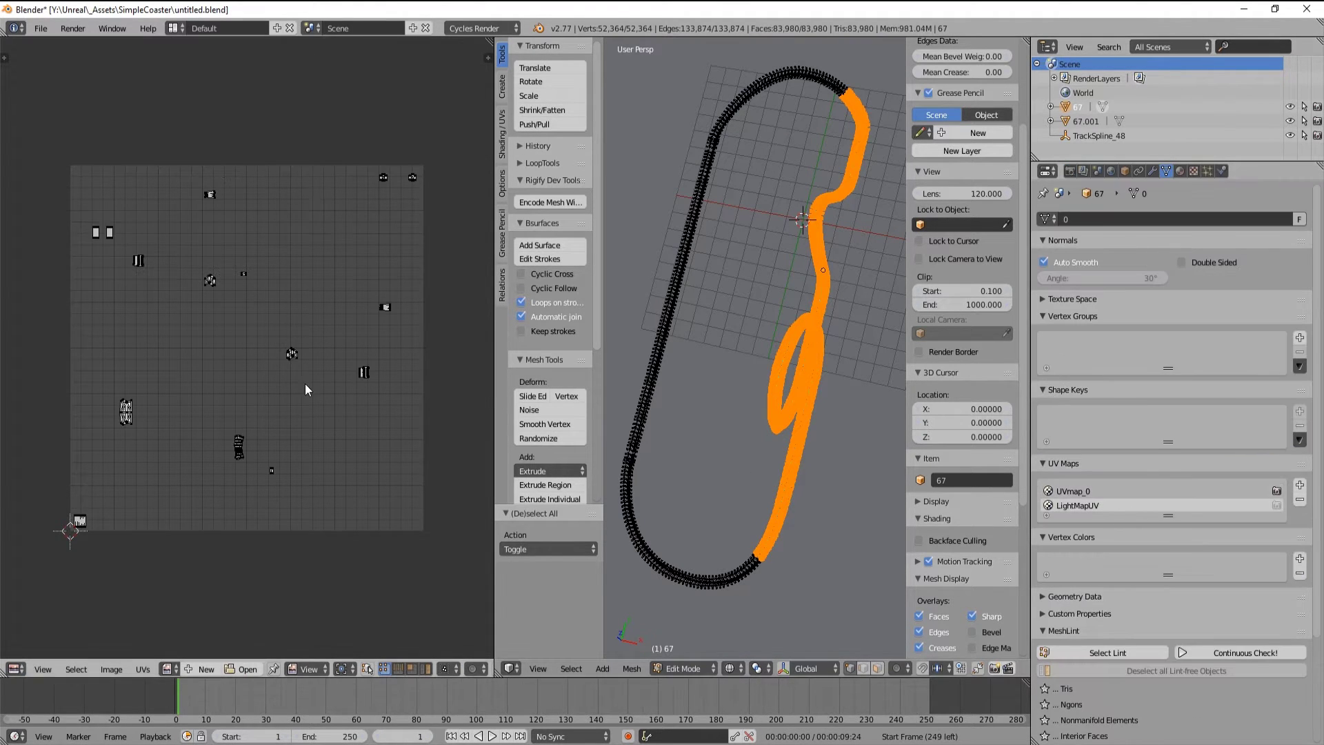
key(ctrl+p)
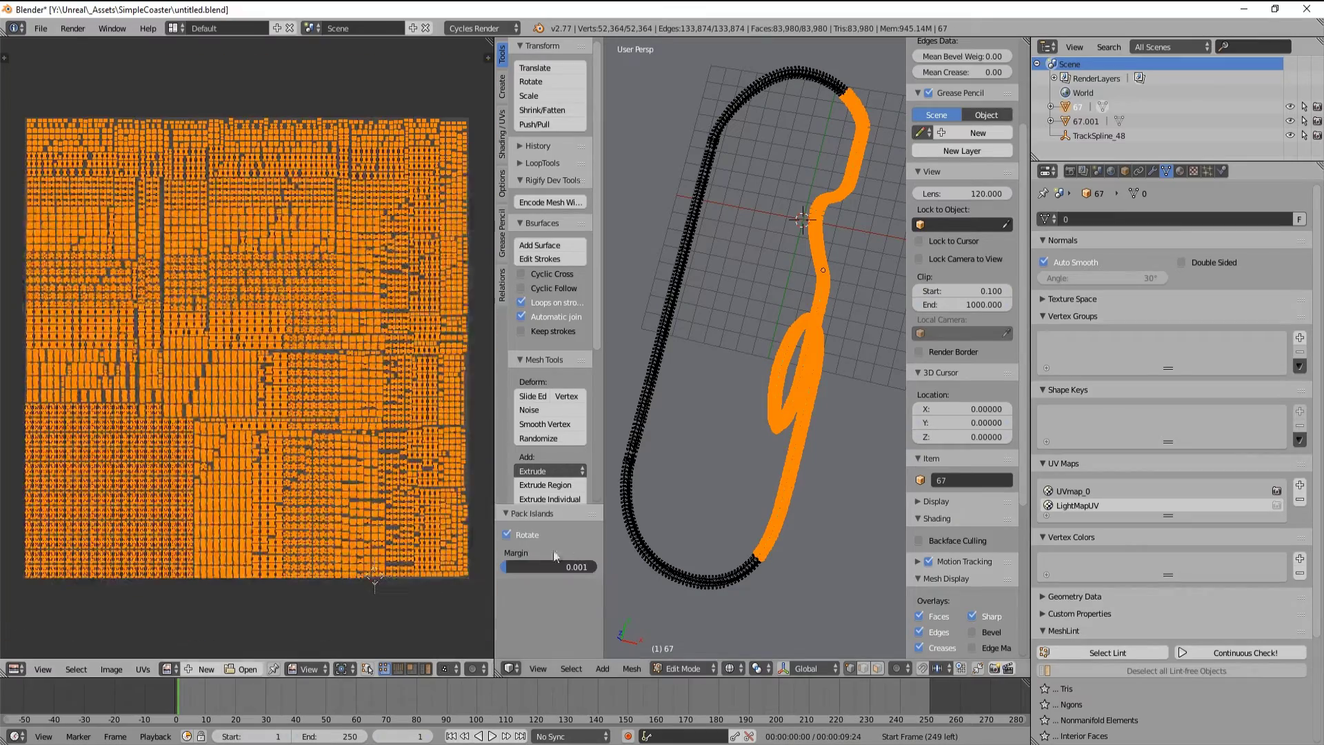
drag(531, 566, 540, 564)
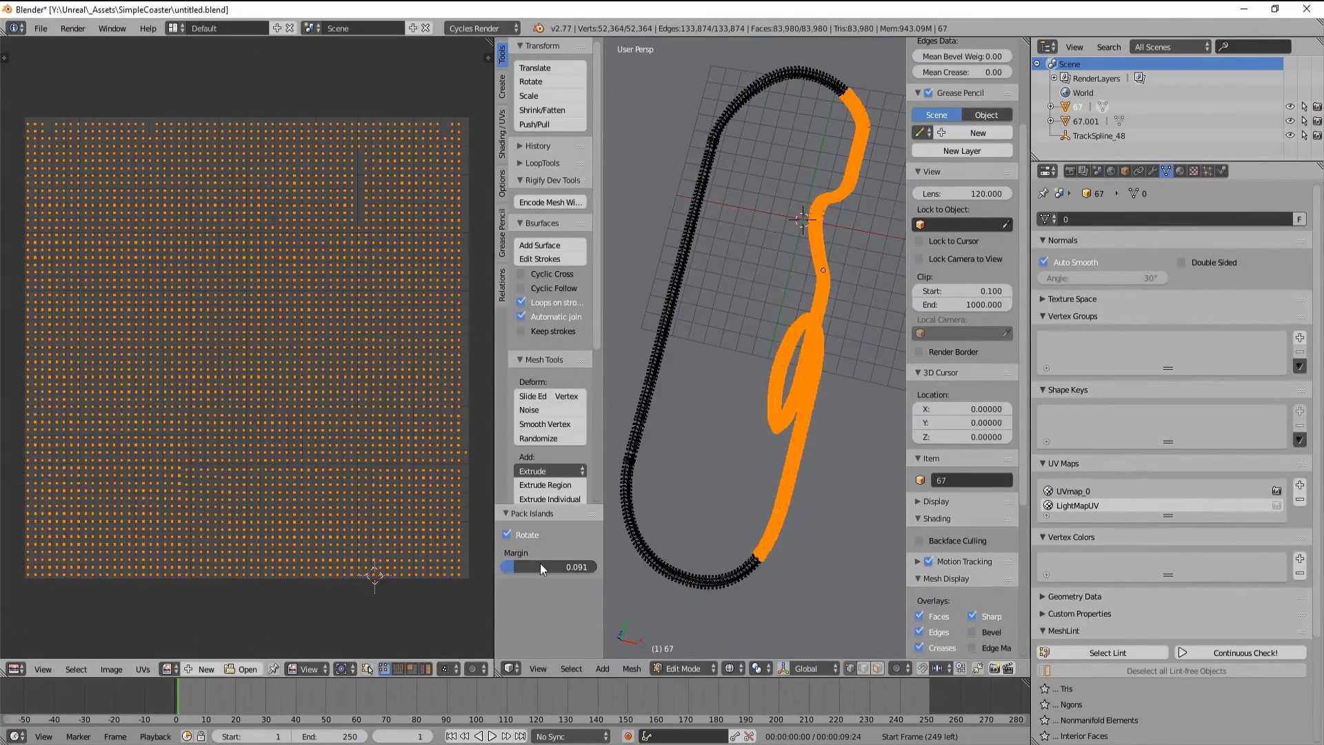
key(Return)
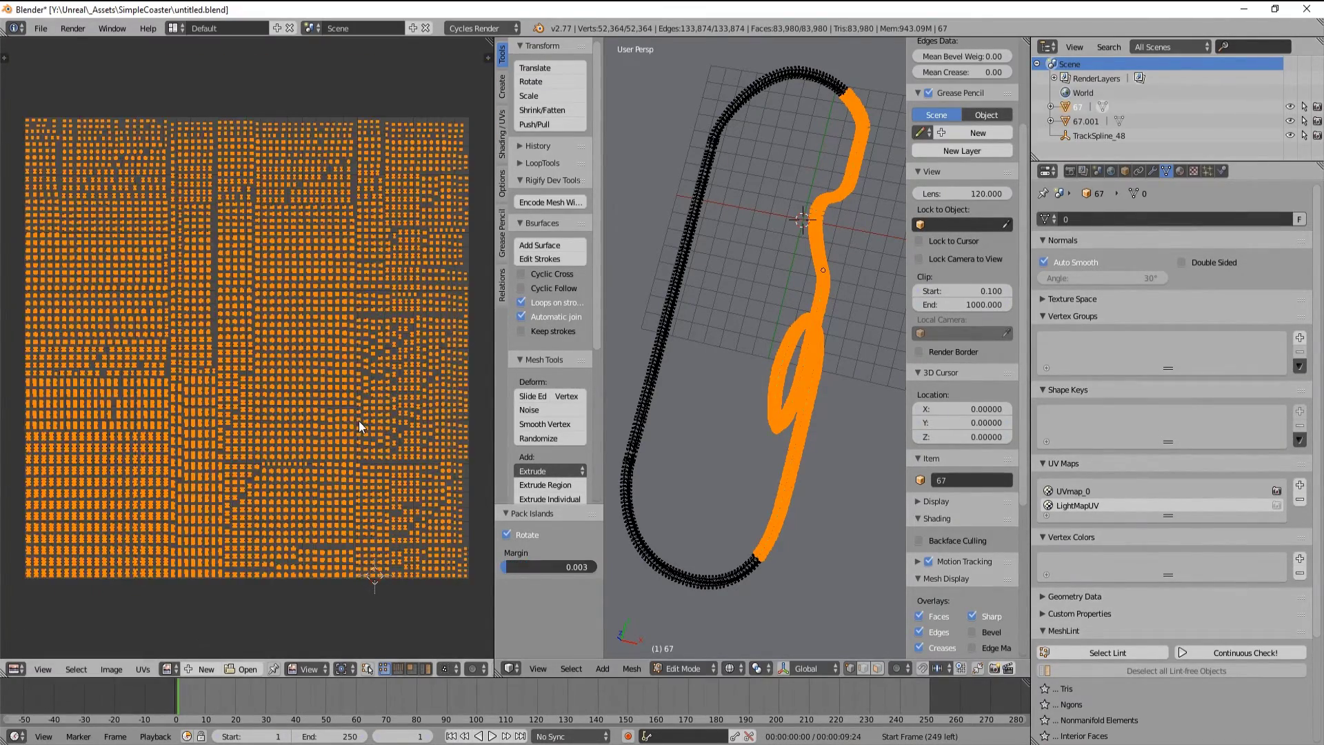
Check the spacing of the packed islands up close and reduce the packing margin to 0.002
scroll(212, 394, up, 6)
key(g)
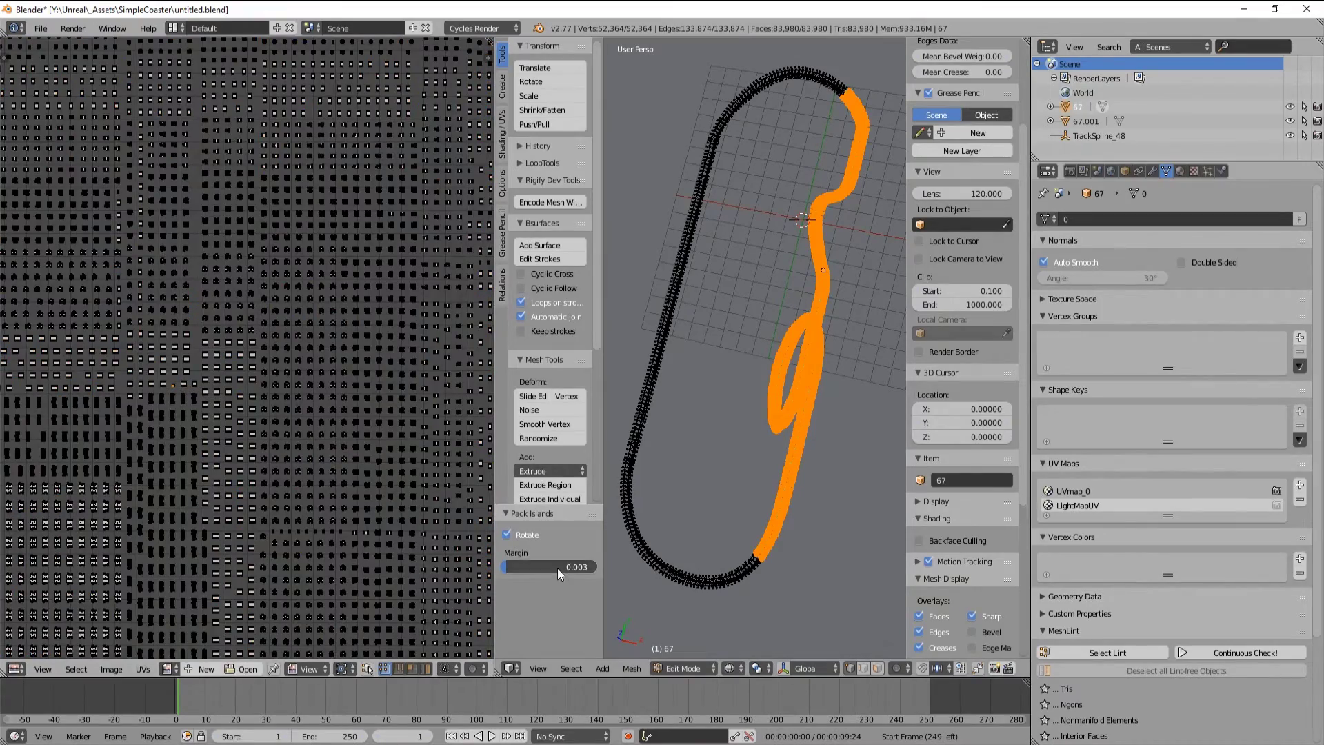
text(0.002)
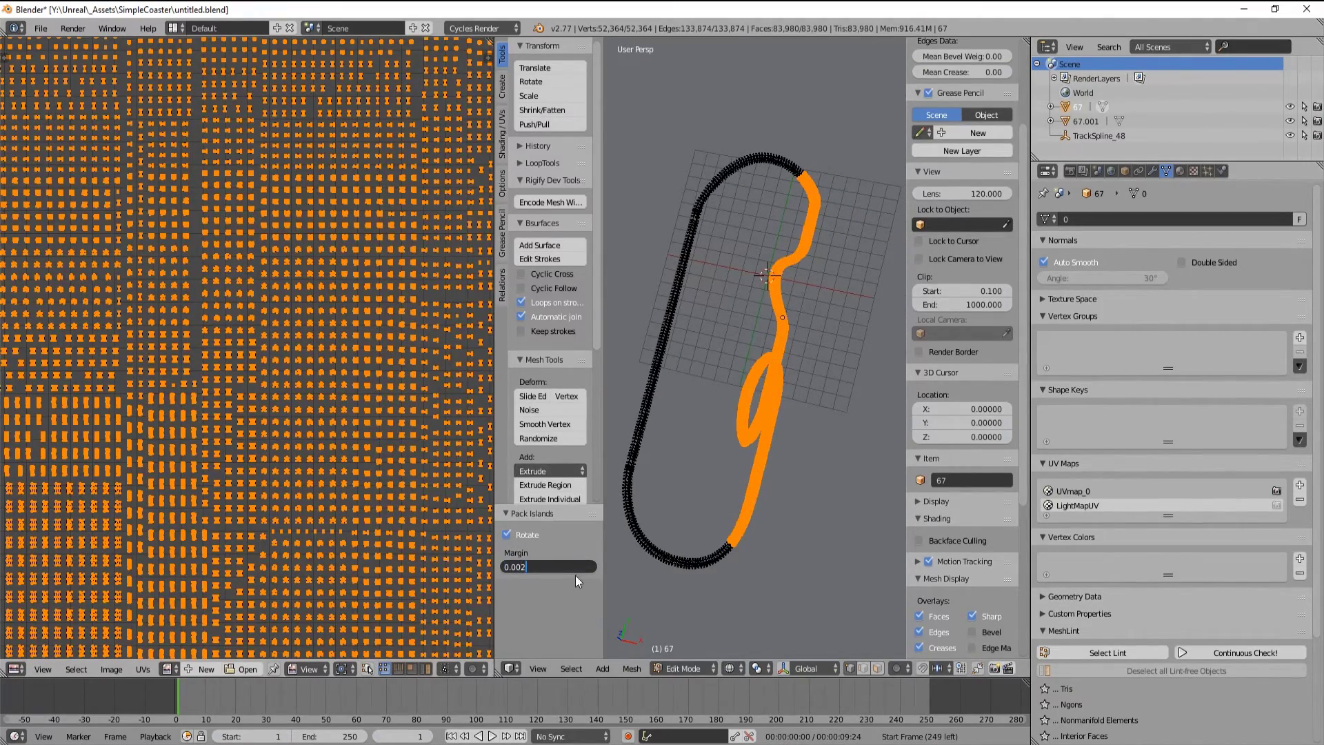
key(Return)
scroll(340, 499, down, 3)
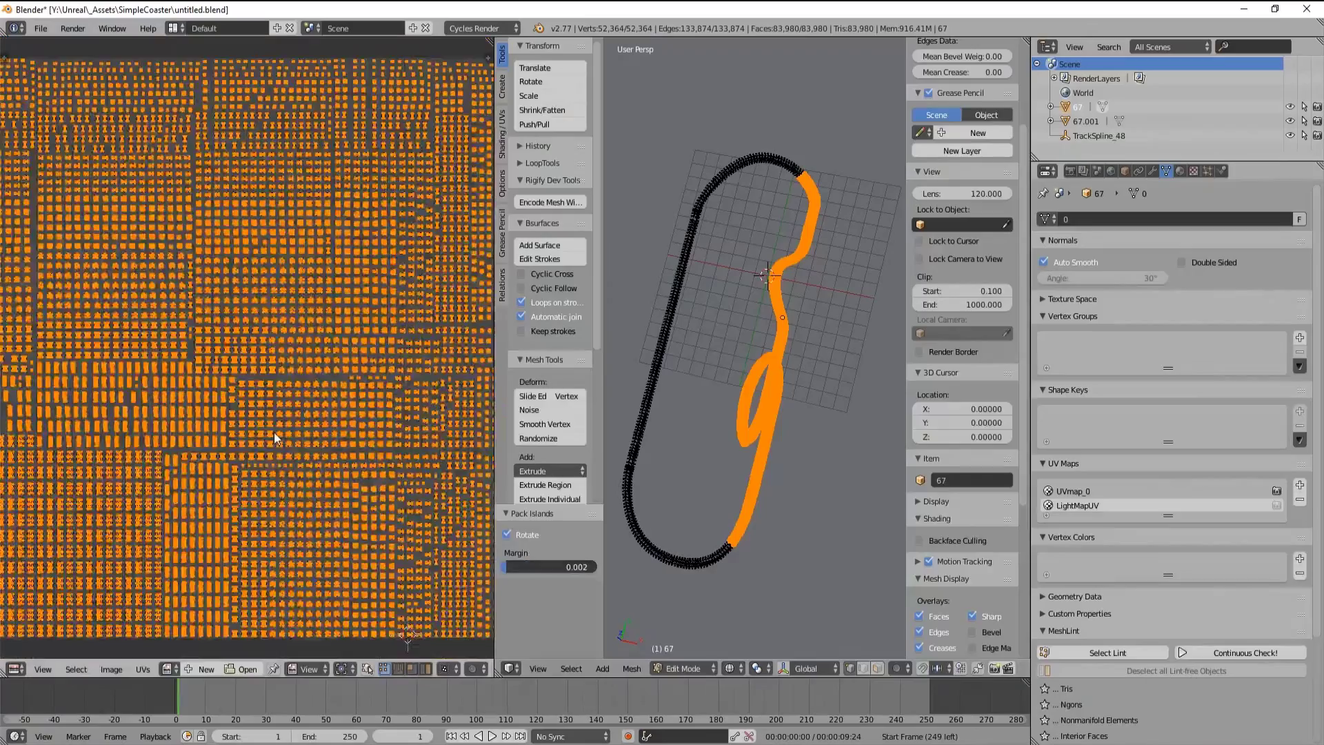
Edit the other track half, object 67.001, select its whole mesh and pack its LightMapUV islands
key(Tab)
right_click(640, 442)
key(Tab)
key(a)
scroll(248, 464, down, 4)
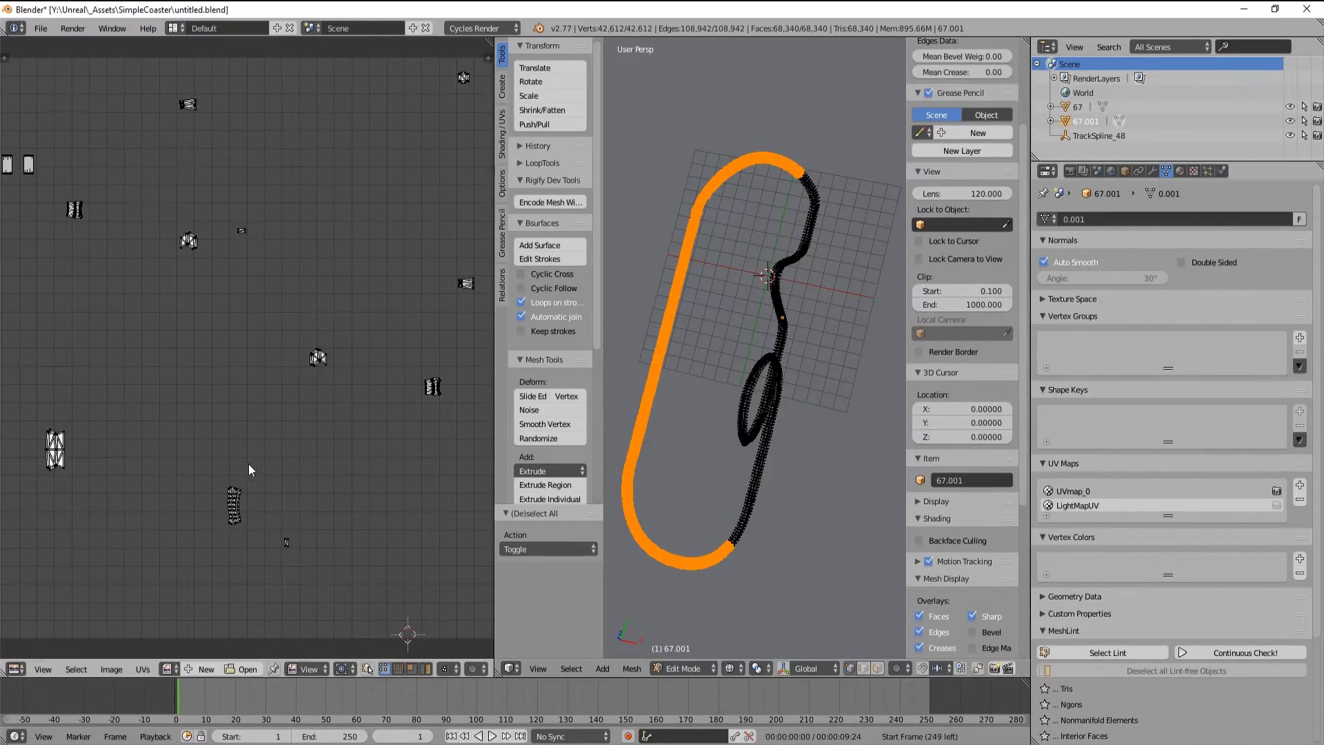
key(a)
key(ctrl+p)
Set the island packing margin for the 67.001 mesh to 0.003
scroll(281, 370, up, 4)
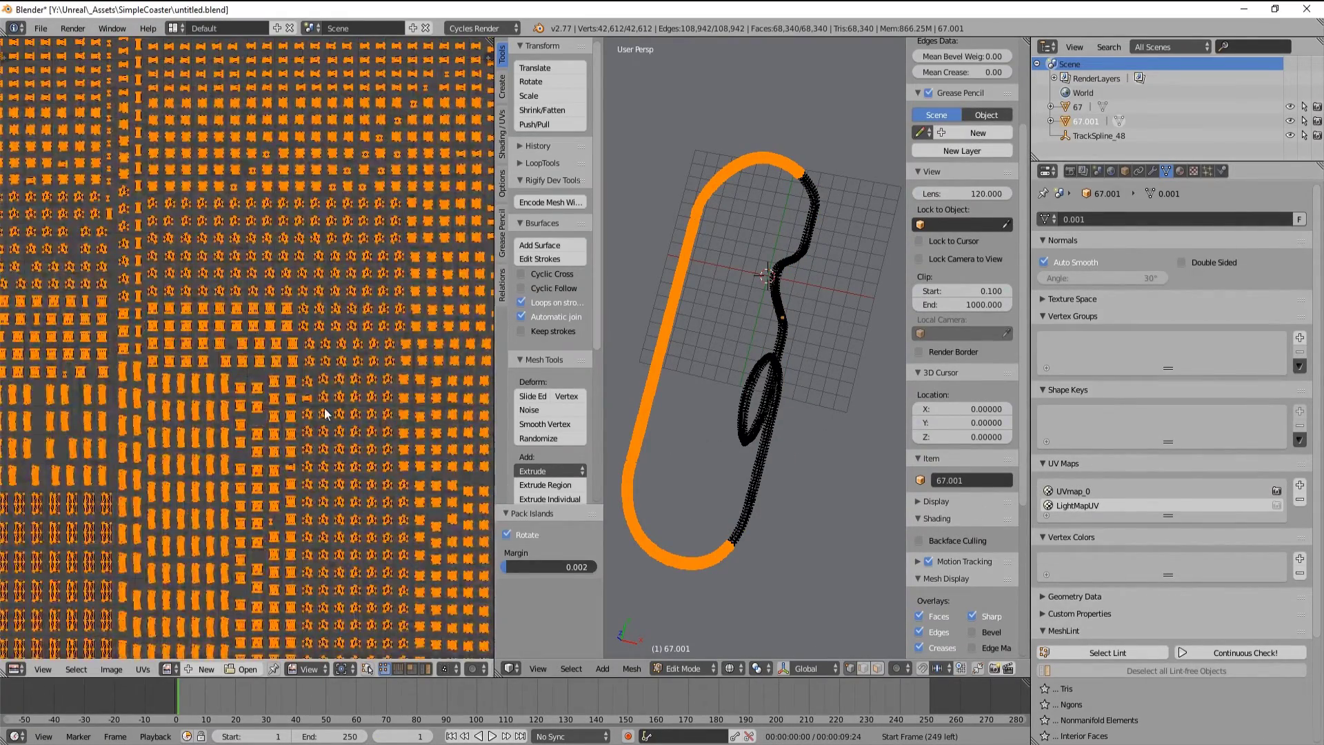
click(584, 567)
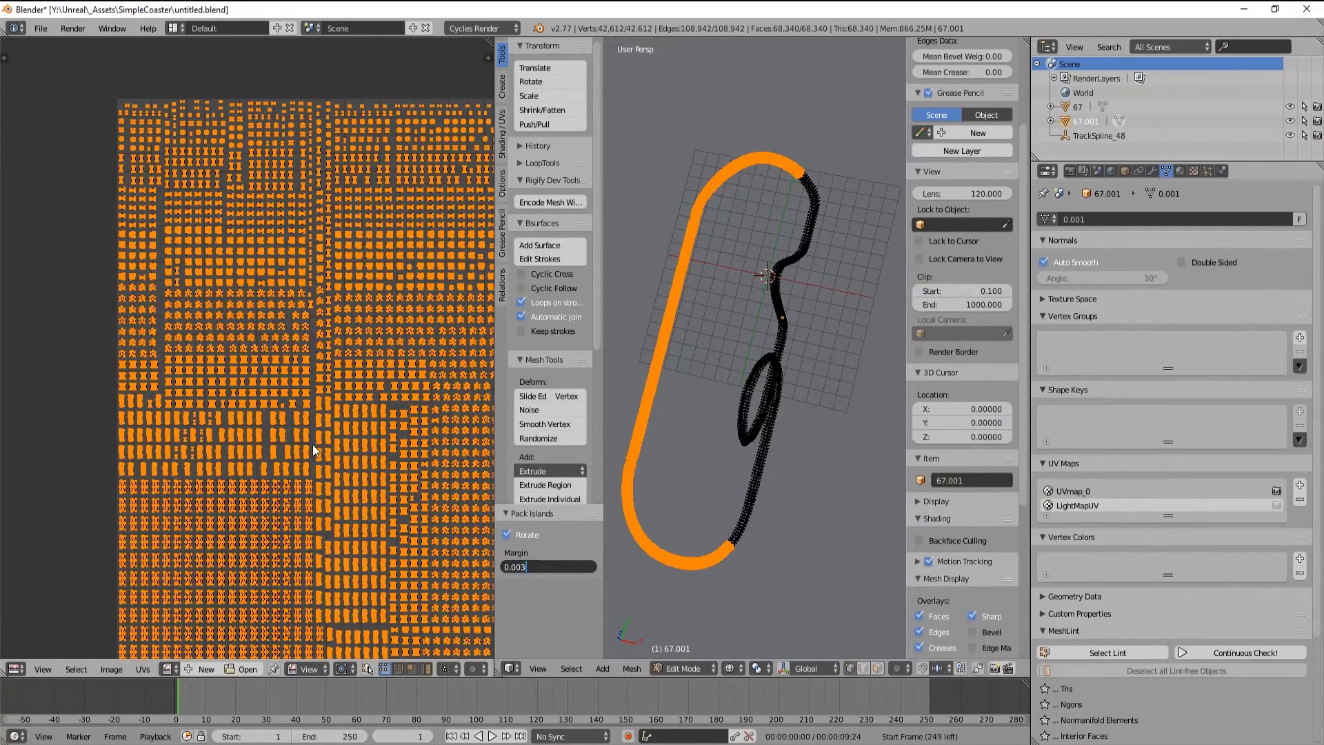
key(Return)
Return to Object Mode, select the track meshes and export them as FBX
key(Tab)
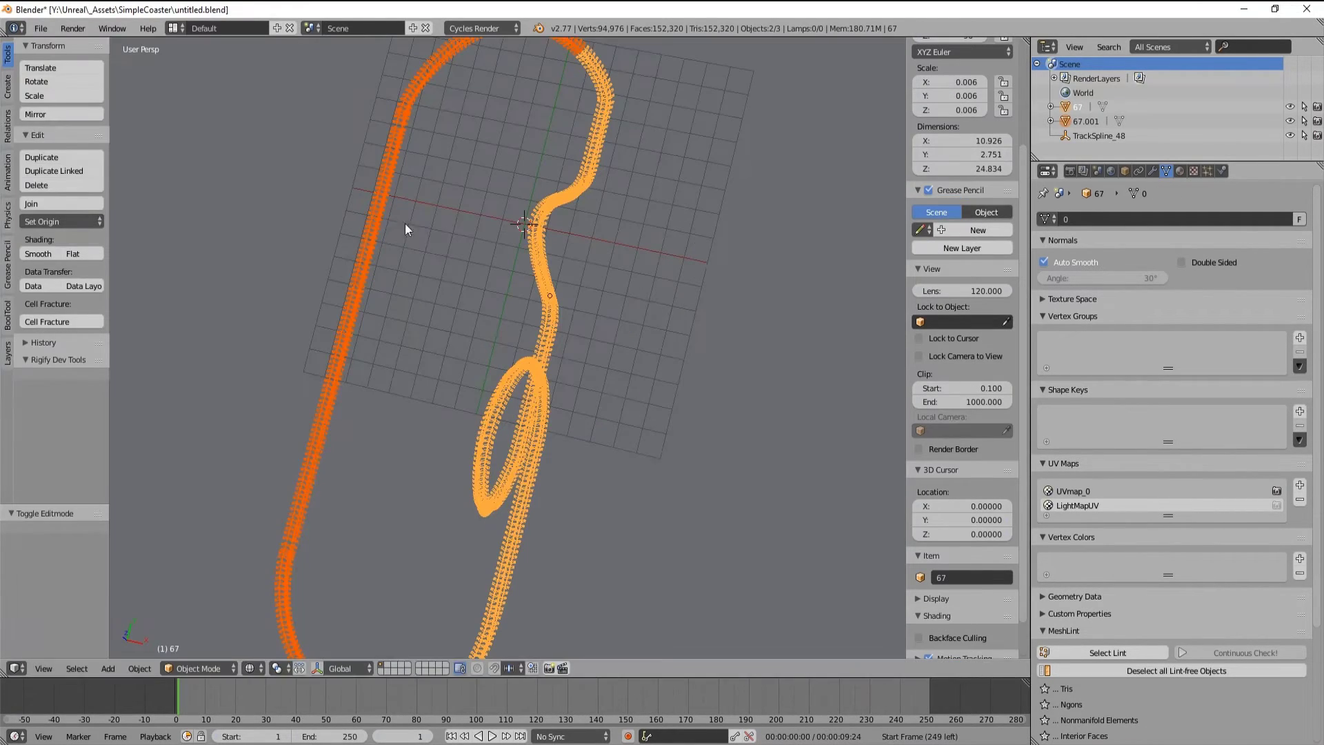
right_click(549, 250)
click(40, 28)
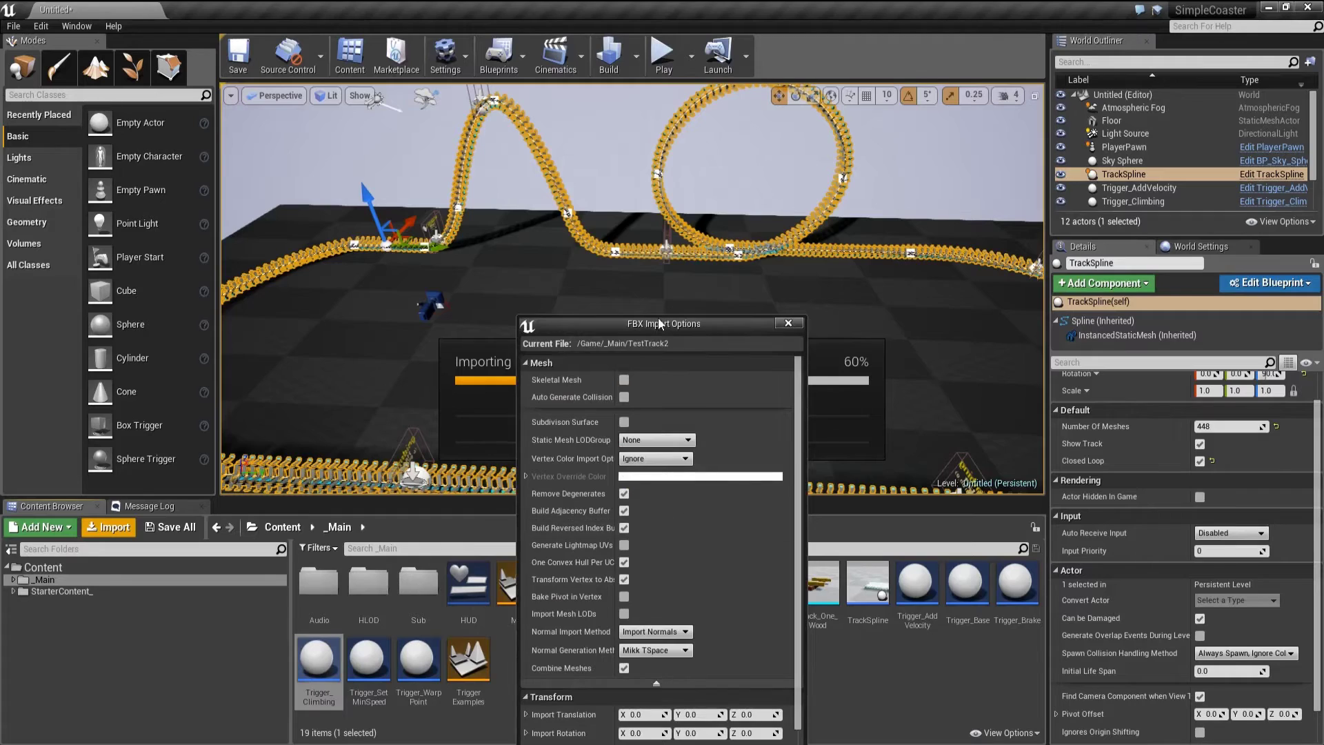
Review the remaining FBX import options for TestTrack2 and import the mesh
drag(659, 319, 645, 185)
drag(785, 580, 785, 660)
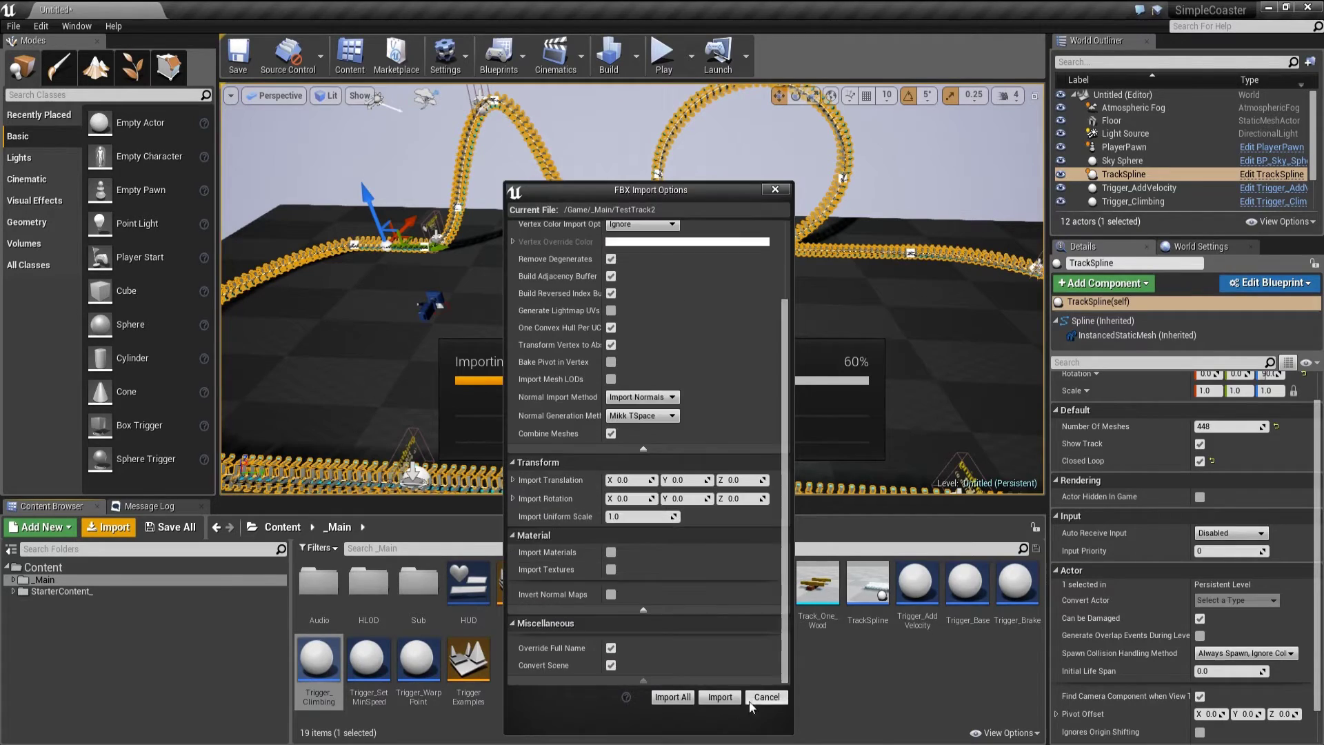
click(722, 697)
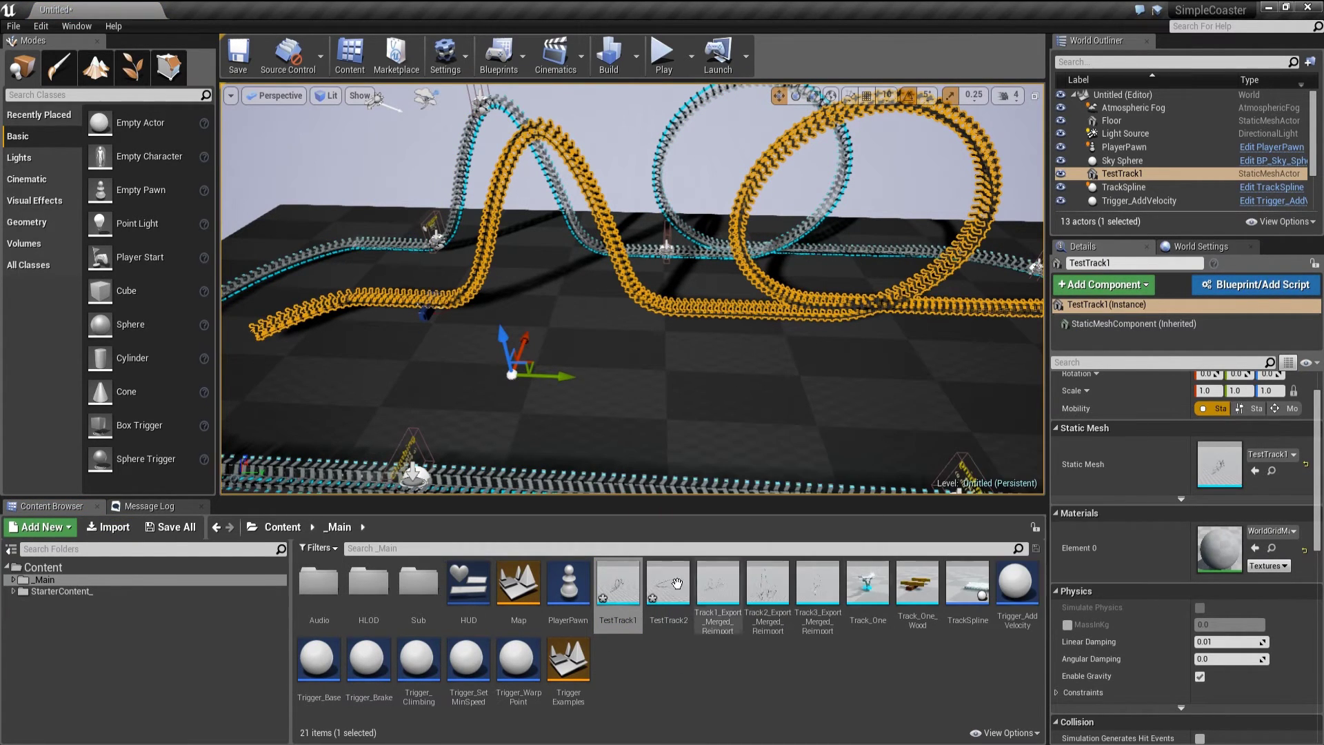
Open the TestTrack1 and Track_One meshes, and turn off Show Track on the TrackSpline actor
double_click(617, 587)
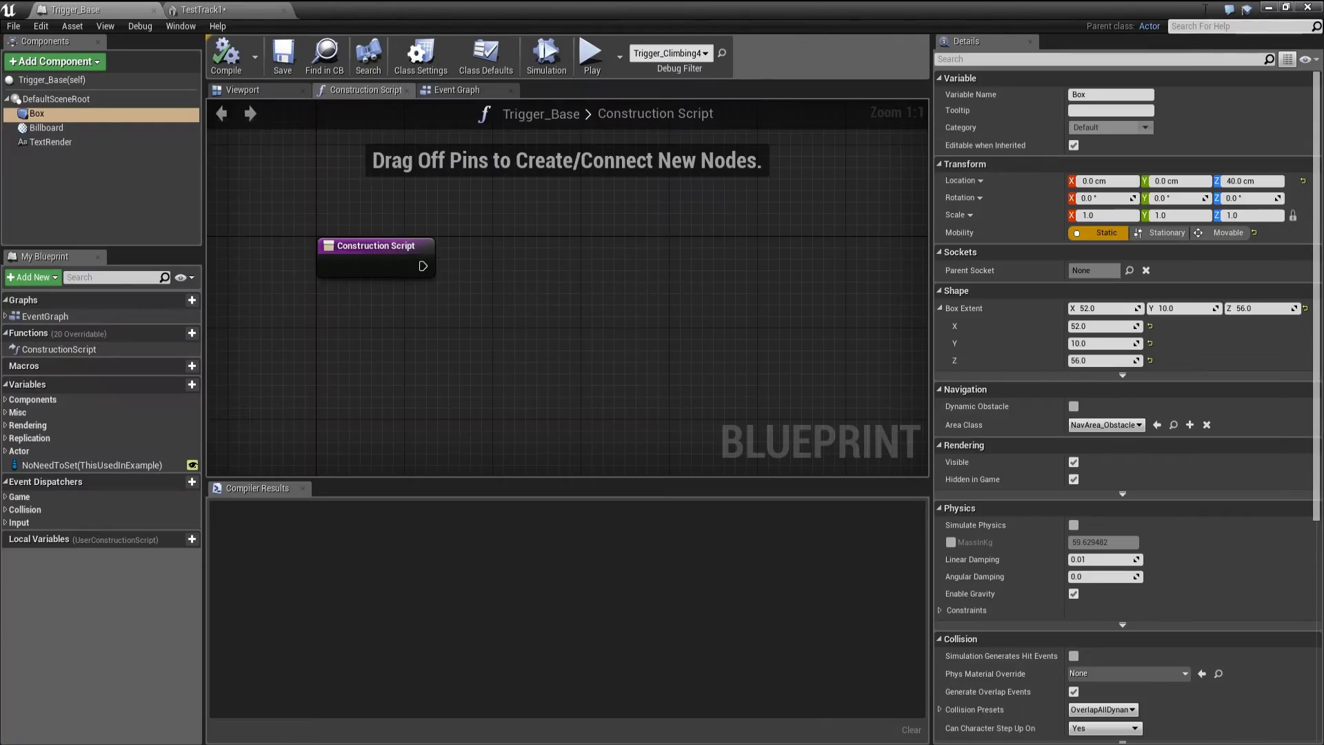
double_click(881, 579)
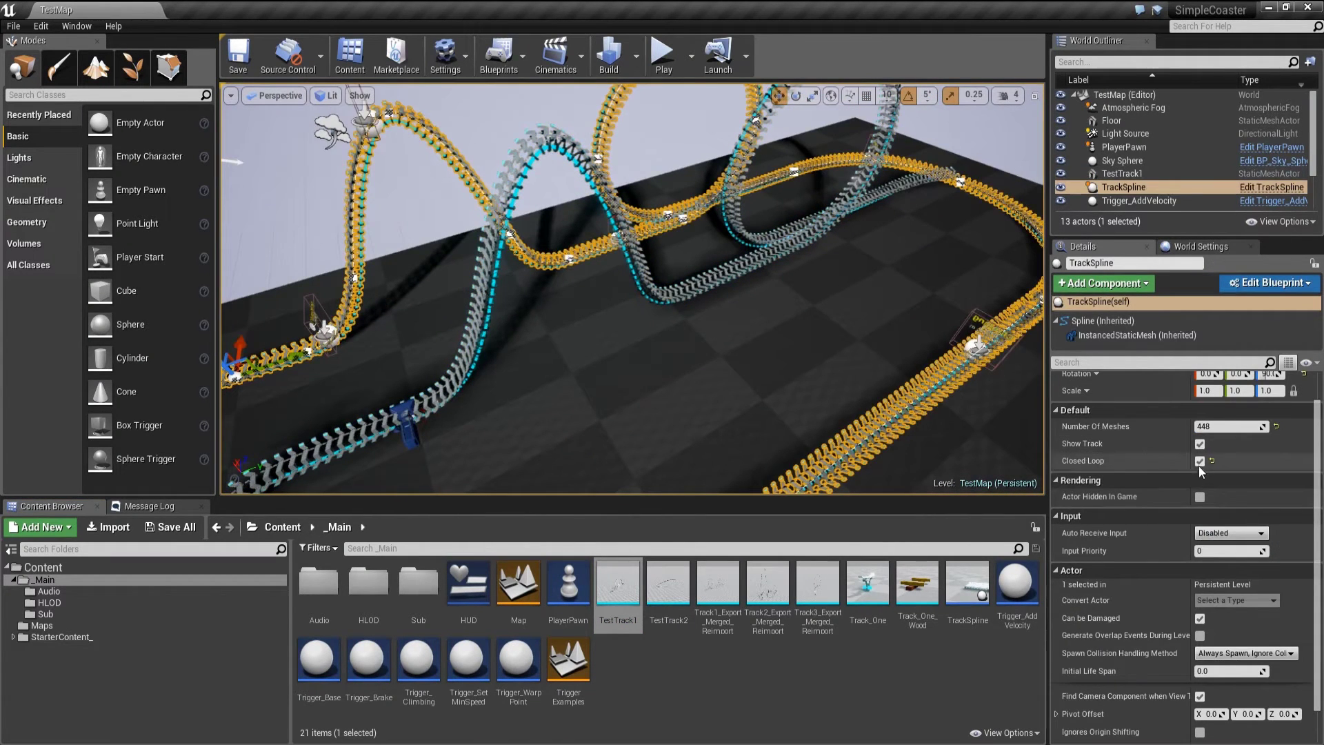
click(1200, 443)
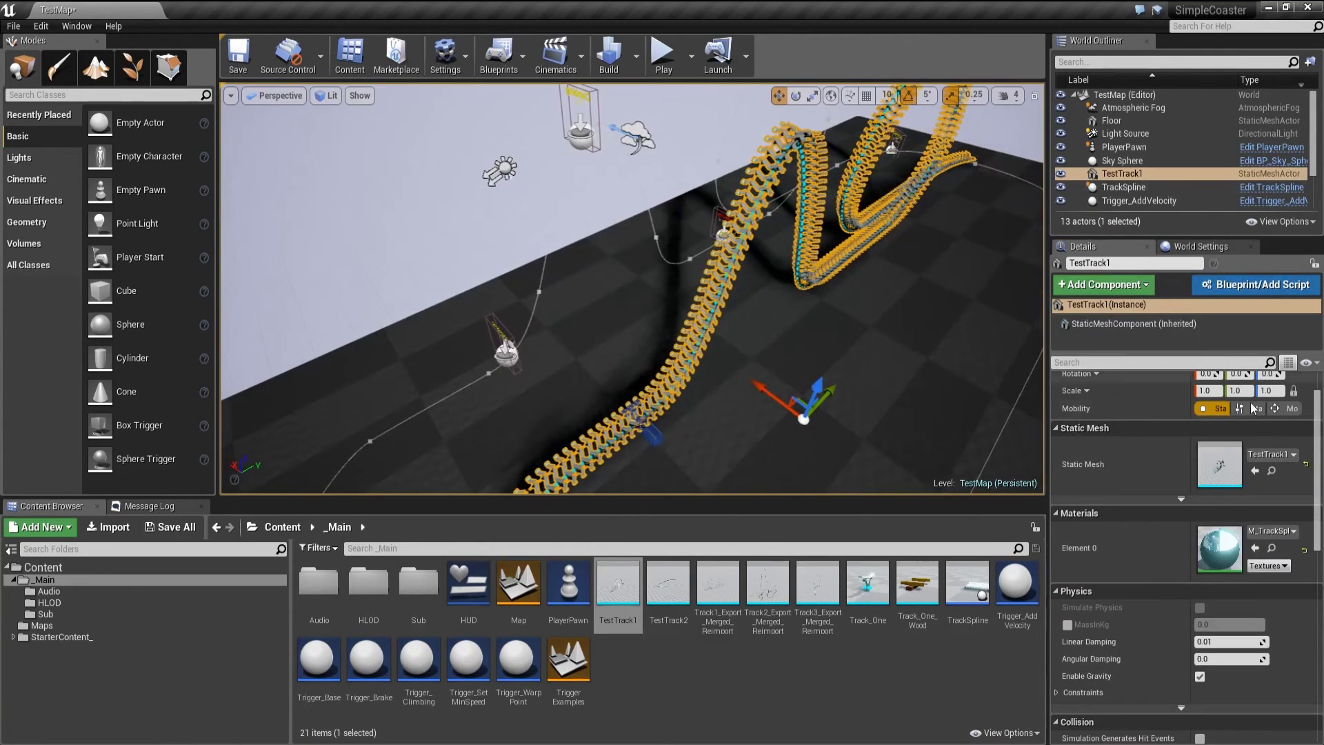
Set the TestTrack2 actor's location to 0 on all axes so it lines up with the spline
scroll(1243, 413, up, 3)
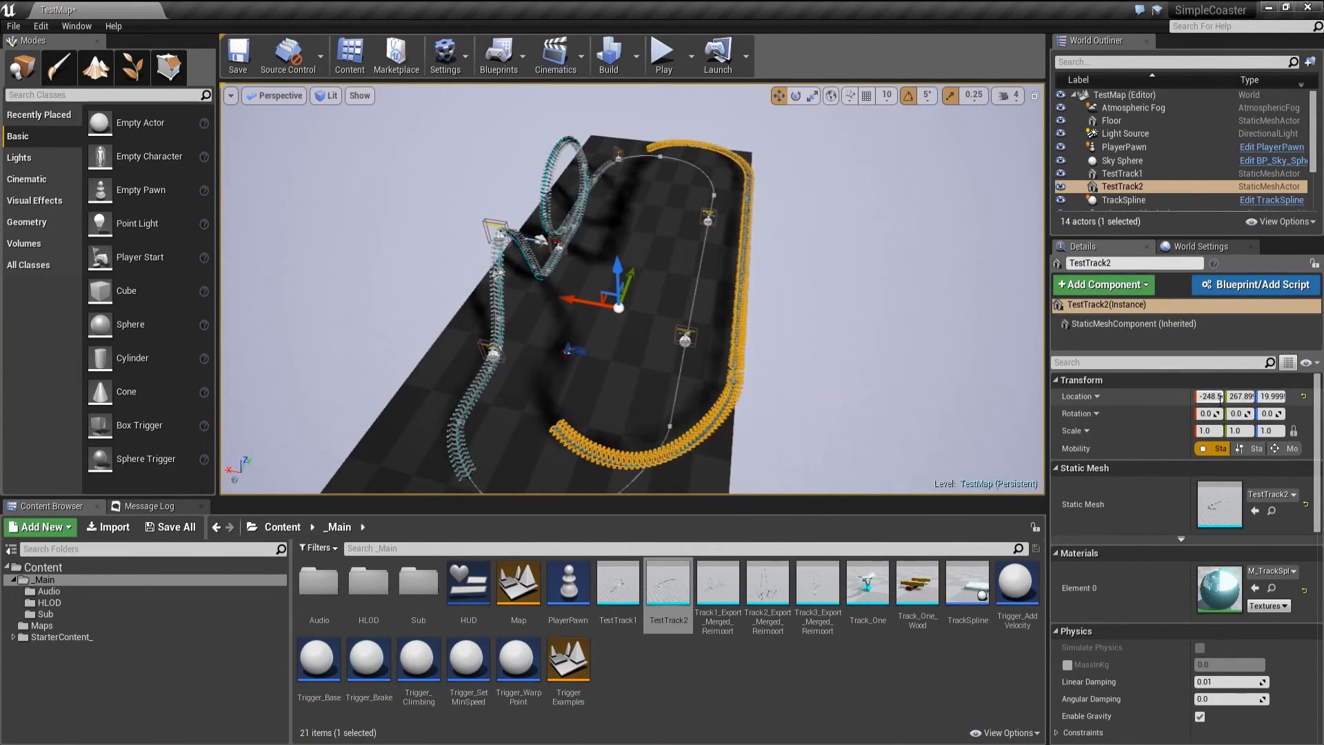
click(1272, 395)
text(0)
key(Return)
right_drag(896, 345, 717, 324)
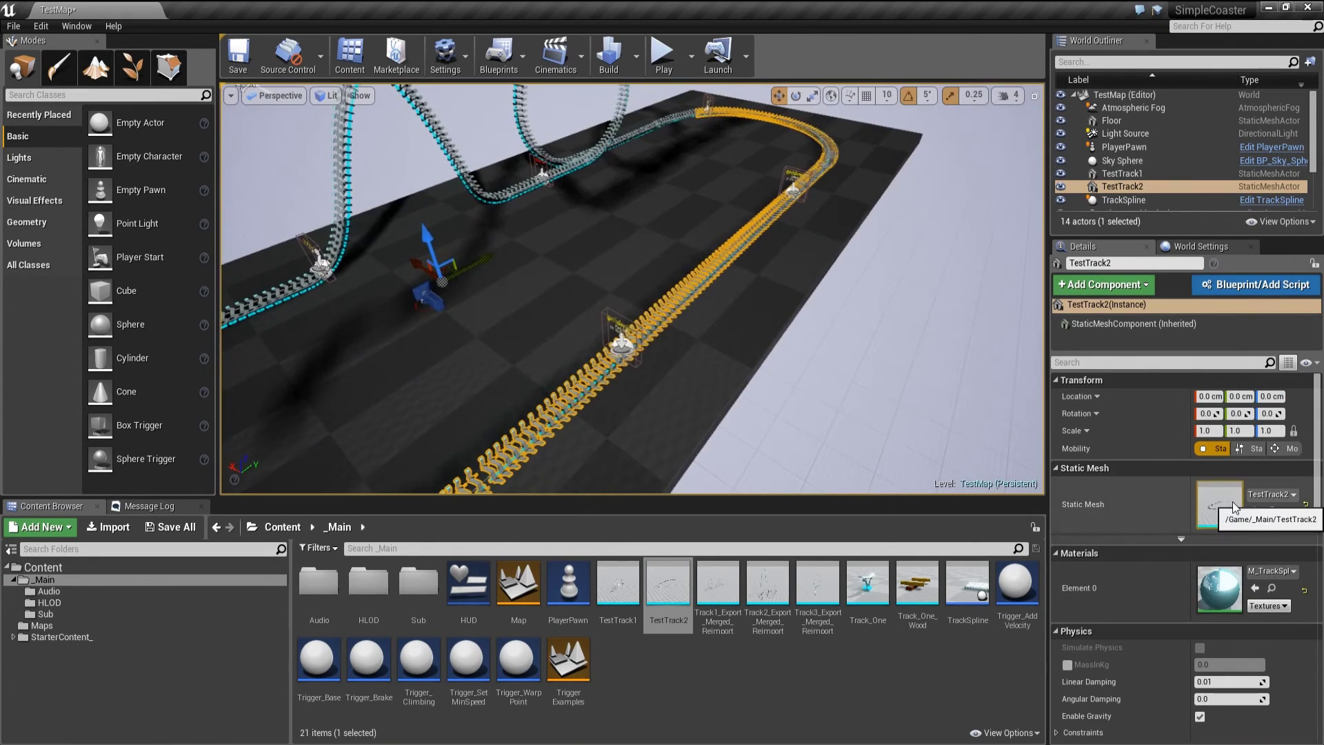
Open the static mesh used by the TestTrack2 actor and go to its Light Map Resolution setting
scroll(1233, 469, down, 3)
scroll(1234, 449, down, 4)
scroll(1234, 448, up, 4)
double_click(1219, 391)
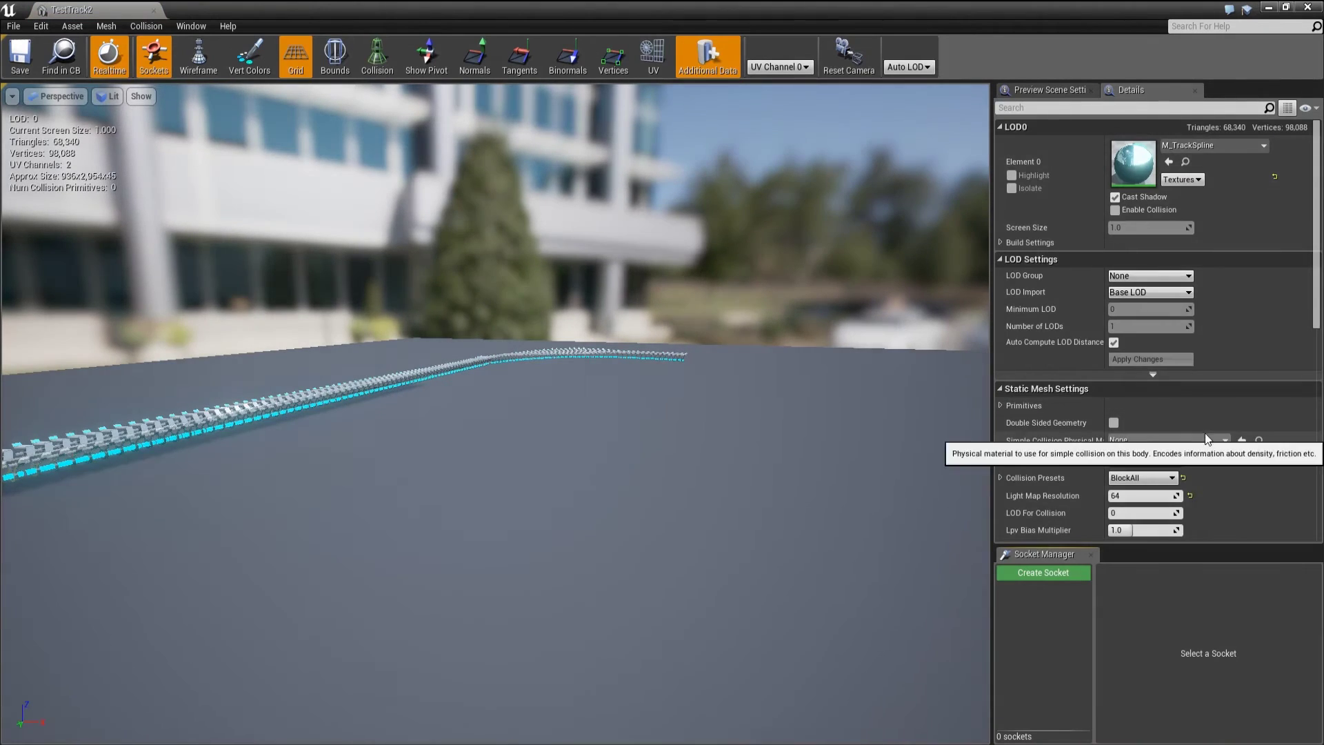
scroll(1227, 434, down, 4)
click(1158, 314)
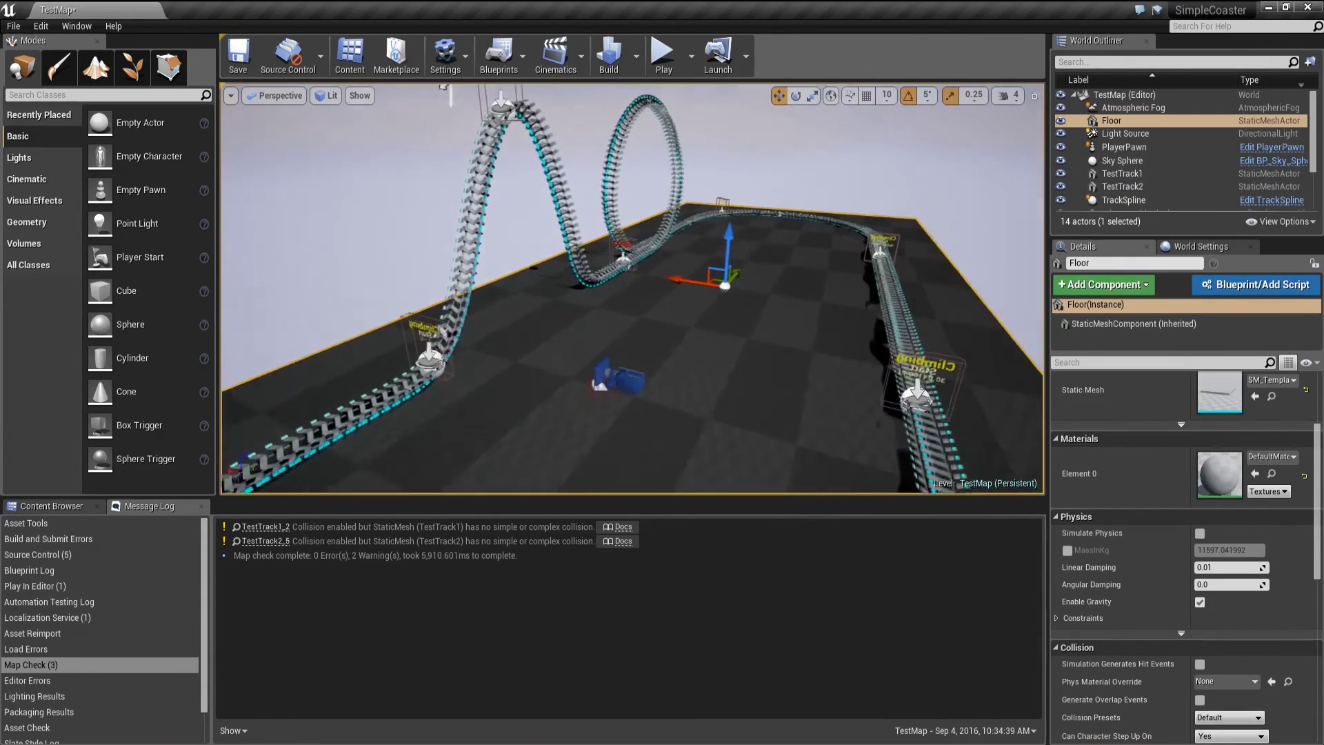
Override the Floor's light map resolution with 1024 and build the level
right_drag(731, 325, 827, 355)
scroll(1234, 490, down, 2)
scroll(1237, 538, down, 3)
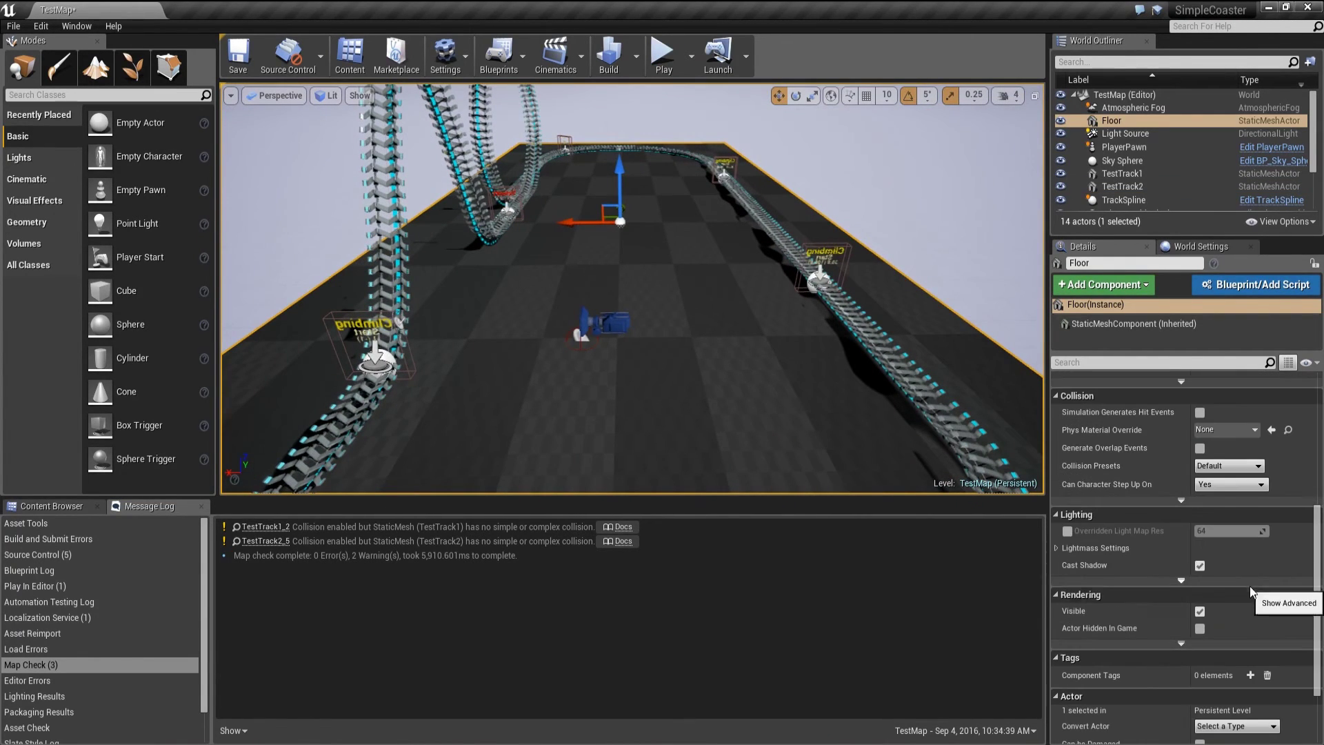
click(1057, 549)
click(1067, 531)
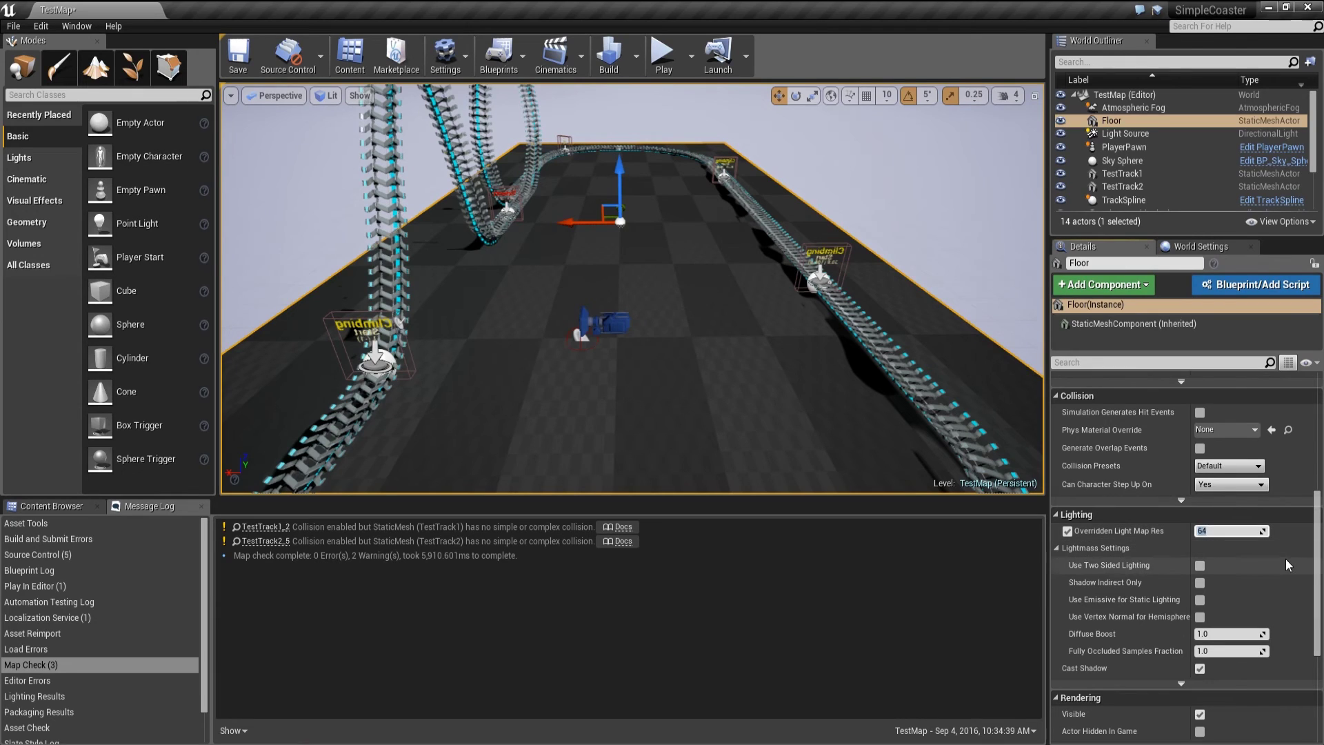
text(1024)
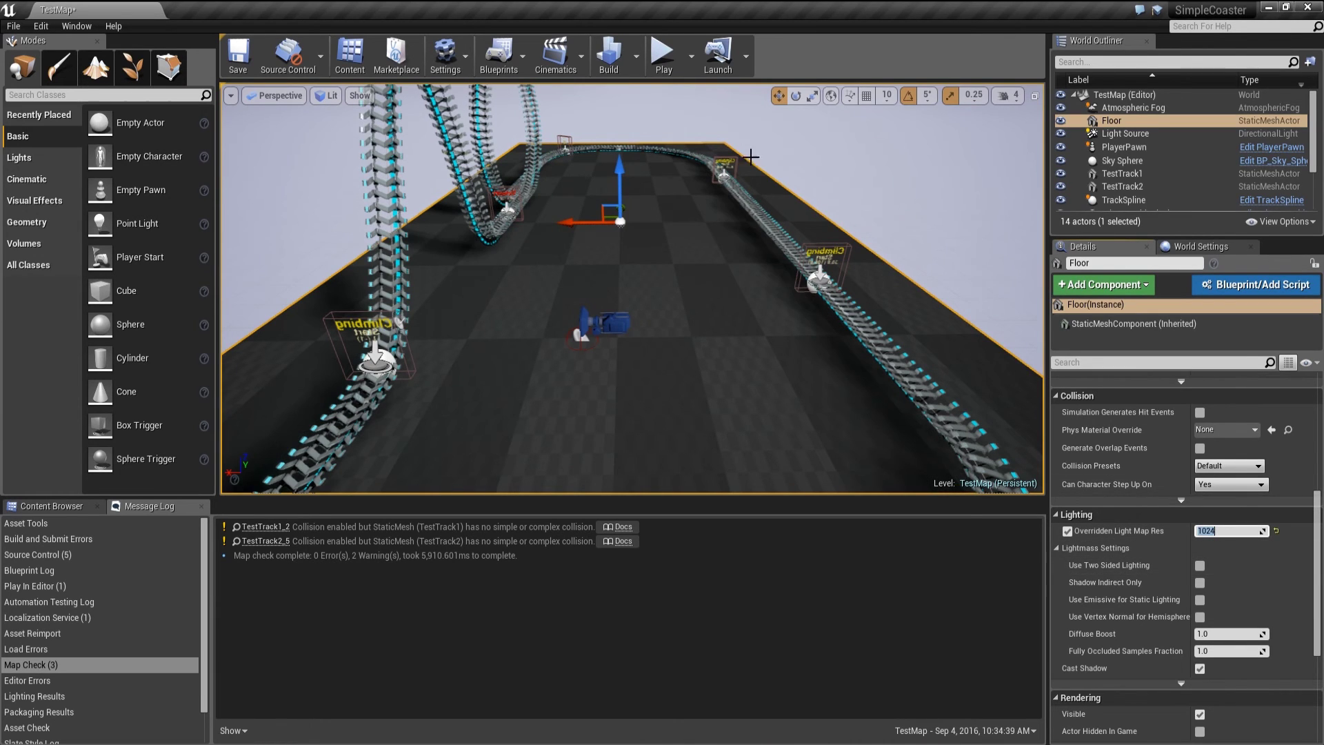
click(614, 69)
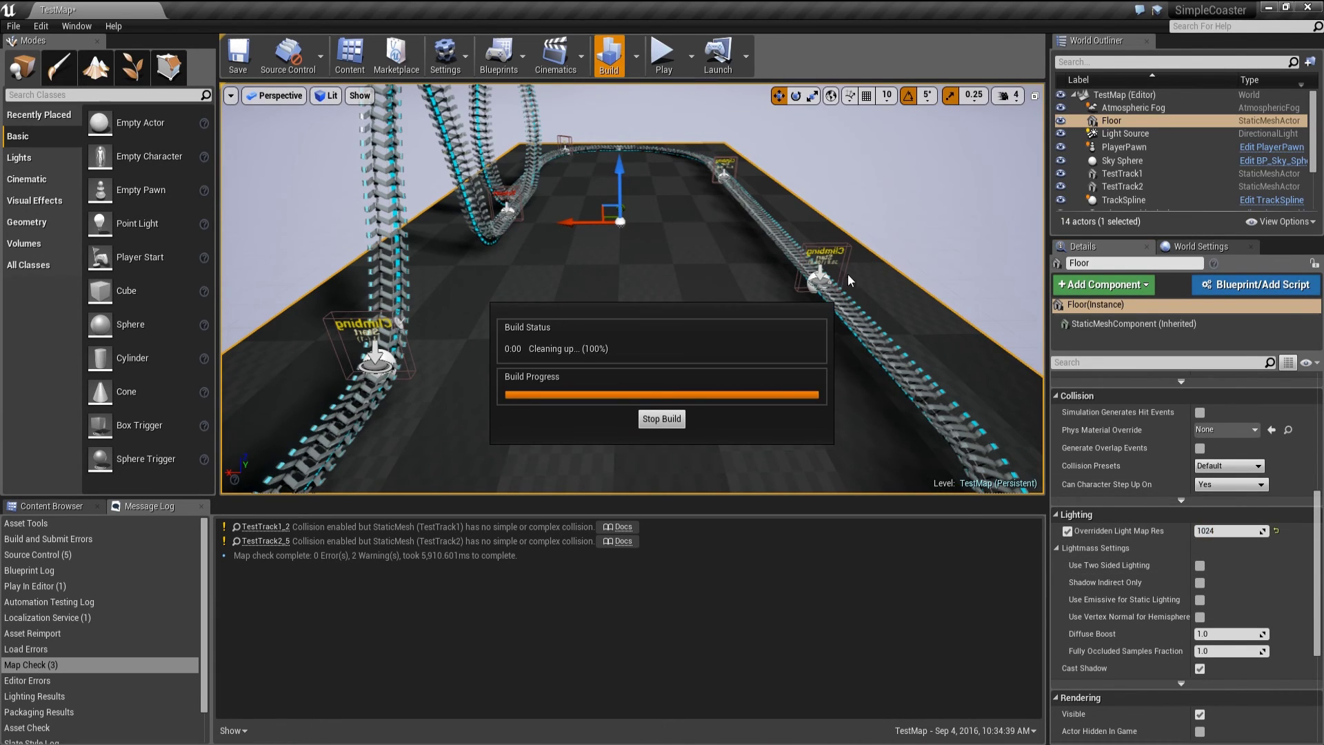